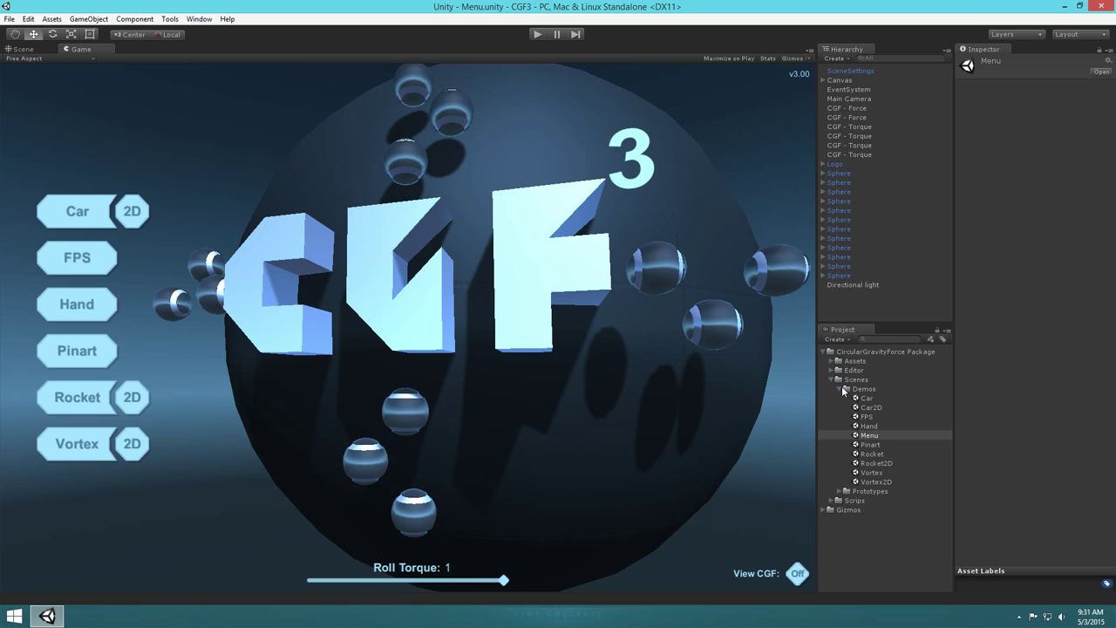
Collapse the Demos scenes folder and expand Prototypes to show Empty Scene, Empty Scene 2D and Hovercraft.
{"action": "left_click", "coordinate": [839, 388]}
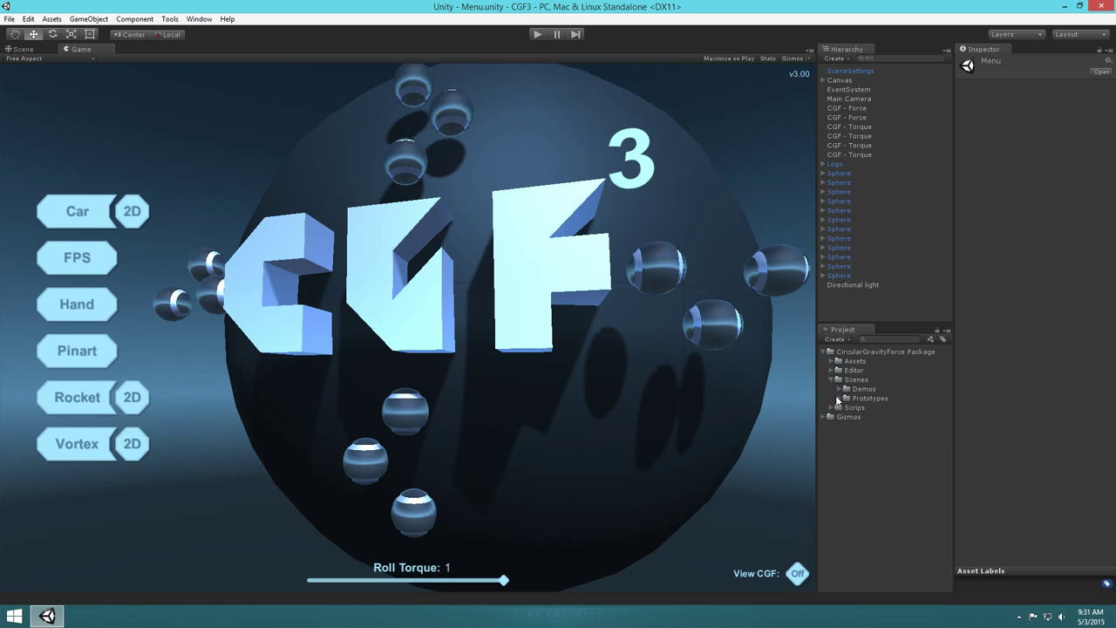
{"action": "left_click", "coordinate": [840, 398]}
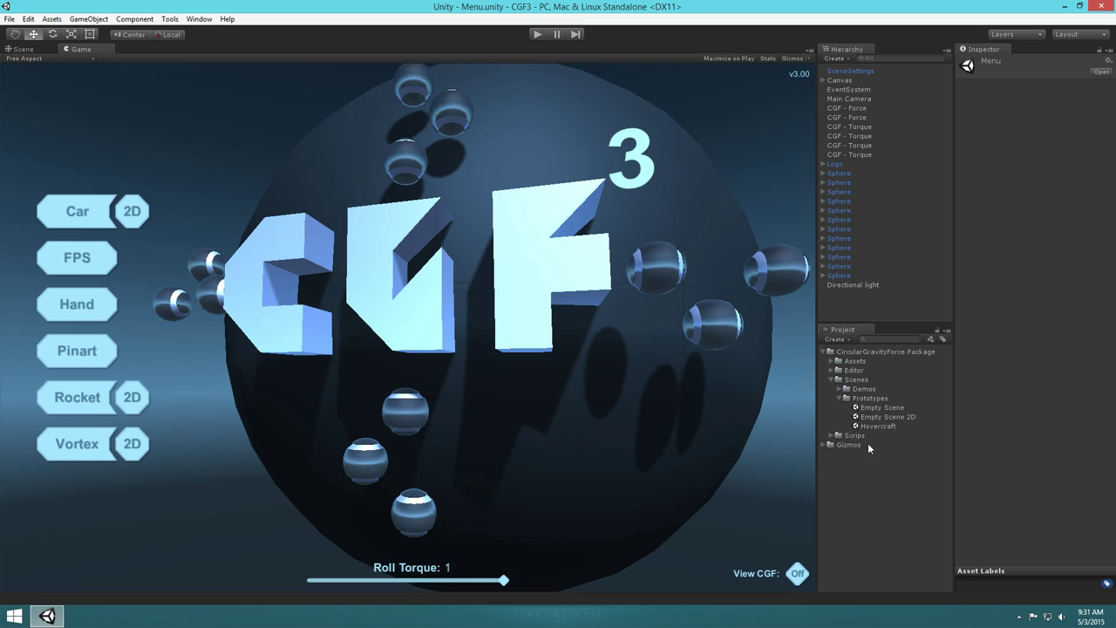
Open Empty Scene in the Scene view and orbit to look down on the floor.
{"action": "double_click", "coordinate": [876, 408]}
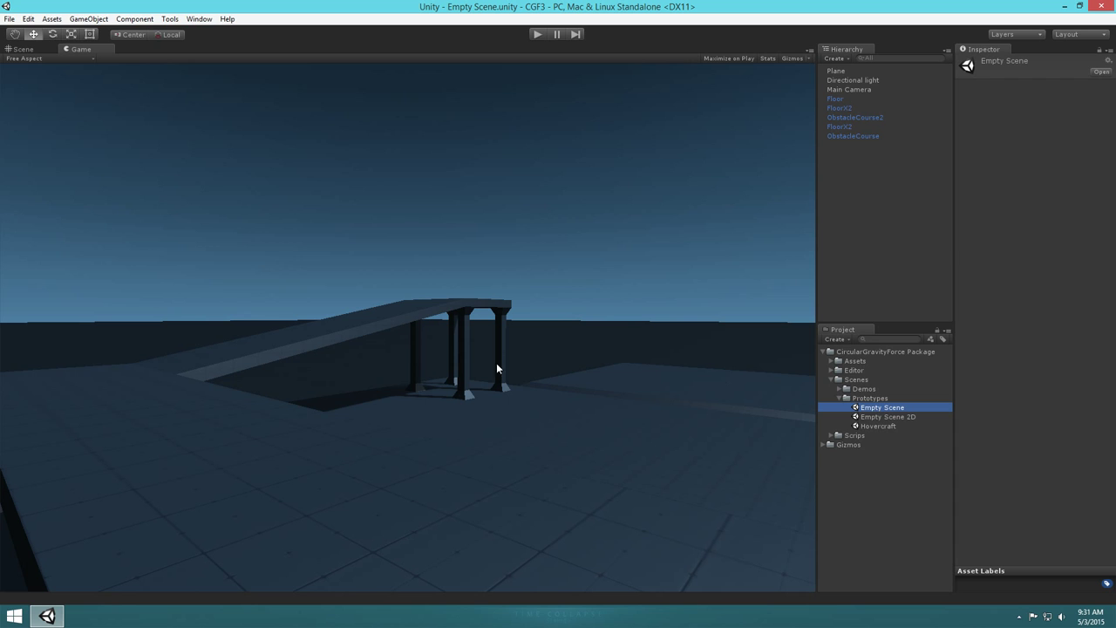
{"action": "left_click", "coordinate": [17, 48]}
{"action": "left_click_drag", "start_coordinate": [452, 306], "coordinate": [577, 368], "text": "alt"}
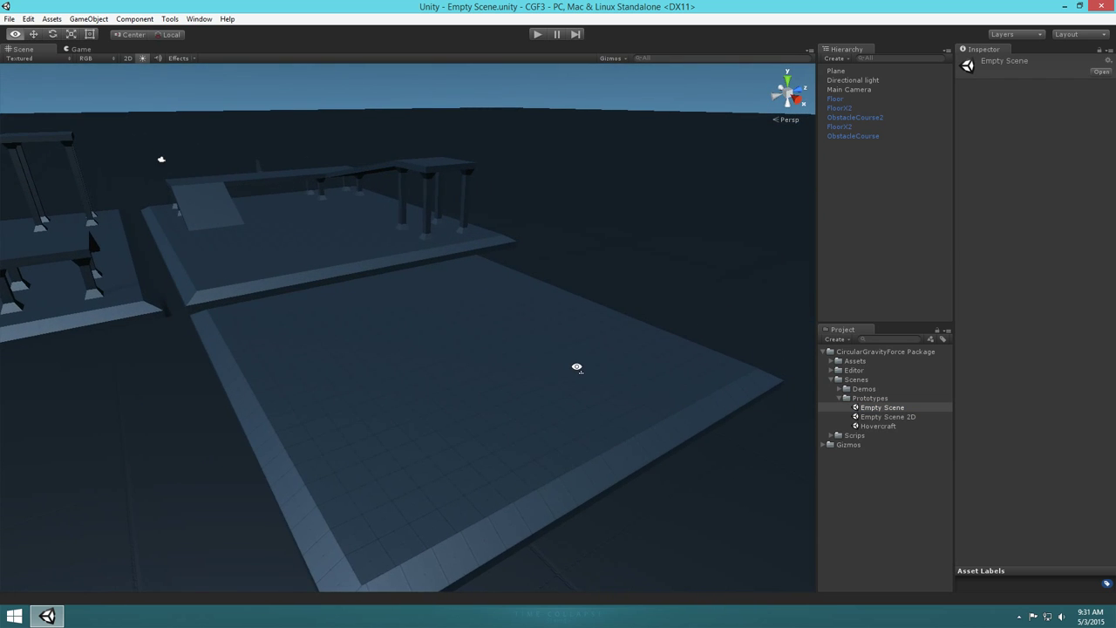
Expand Assets > Prefabs > 3D > Player to list the Car, Hovercraft and Rocket prefabs.
{"action": "left_click", "coordinate": [831, 360]}
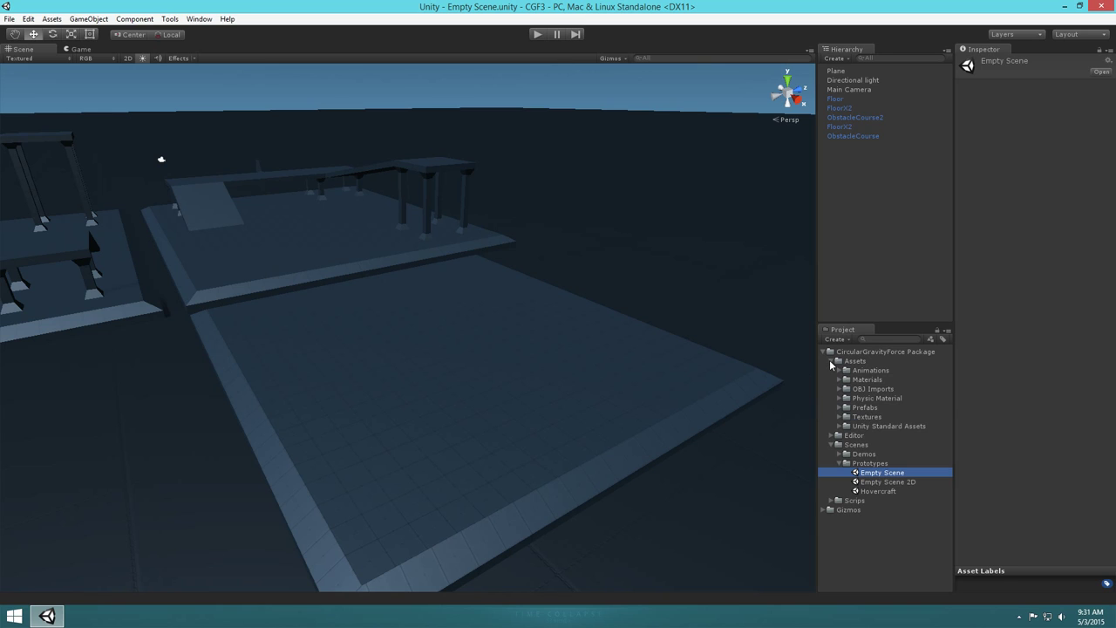
{"action": "left_click", "coordinate": [840, 408]}
{"action": "left_click", "coordinate": [848, 426]}
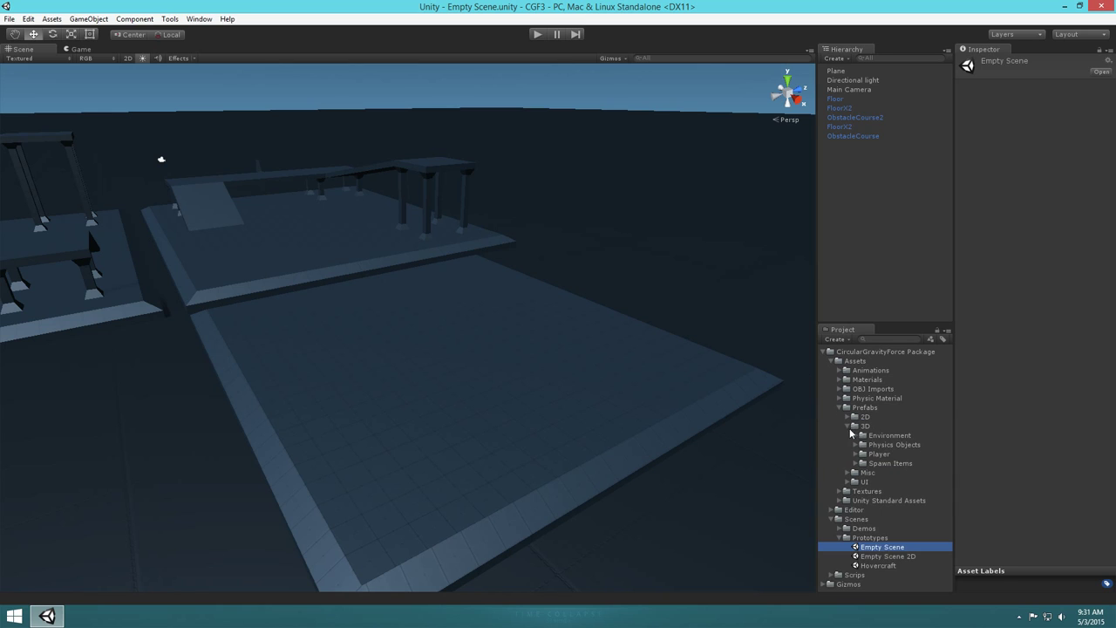
{"action": "left_click", "coordinate": [856, 454]}
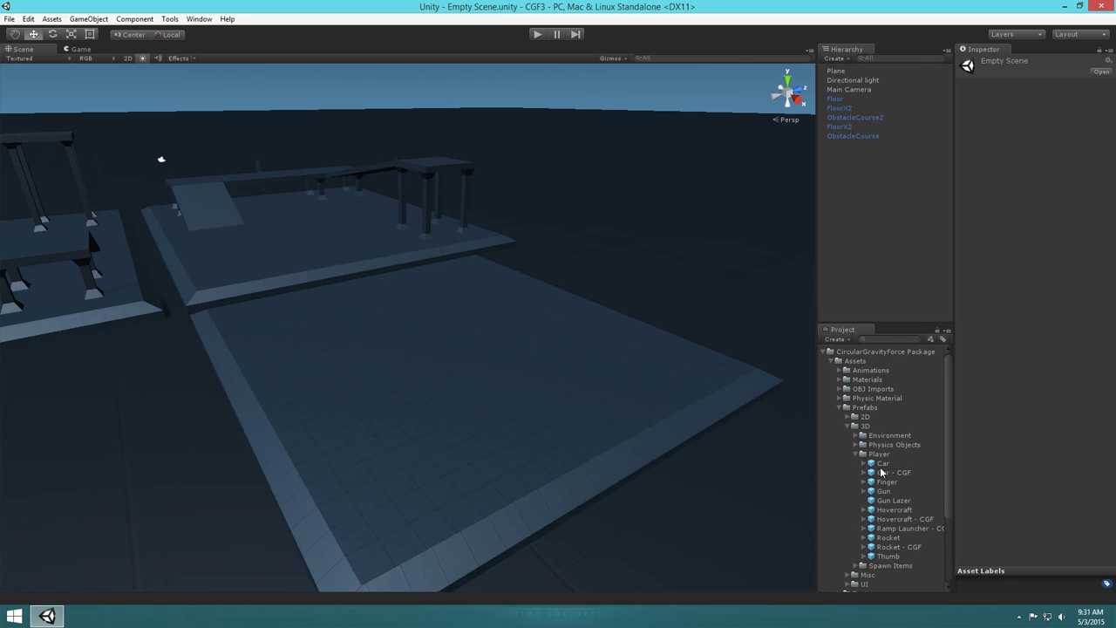
Drop a Rocket prefab into the scene, raise it to Y 7.43, and frame it in view.
{"action": "left_click_drag", "start_coordinate": [888, 538], "coordinate": [457, 355]}
{"action": "left_click_drag", "start_coordinate": [463, 253], "coordinate": [463, 83]}
{"action": "right_click_drag", "start_coordinate": [475, 96], "coordinate": [576, 235]}
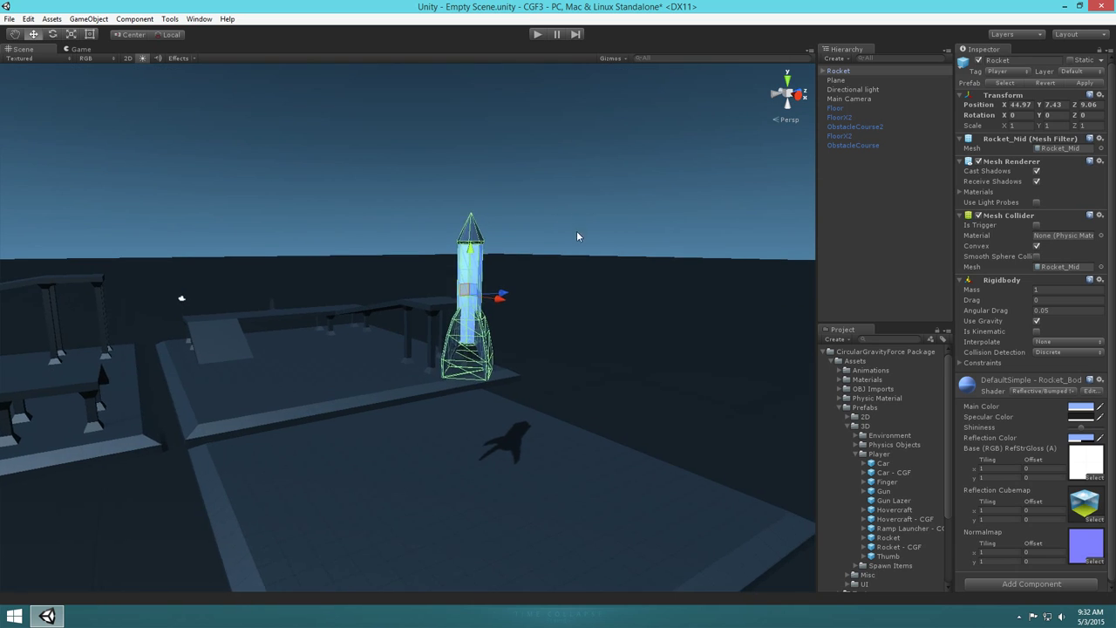
{"action": "key", "text": "f"}
{"action": "left_click_drag", "start_coordinate": [568, 418], "coordinate": [460, 385], "text": "alt"}
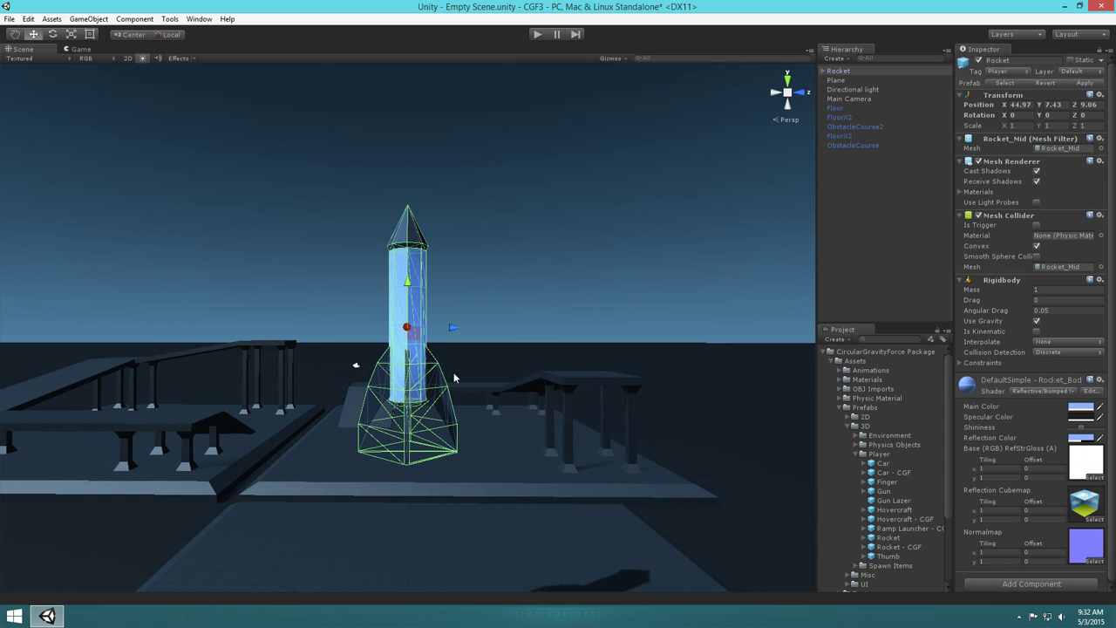
{"action": "left_click_drag", "start_coordinate": [488, 423], "coordinate": [466, 480], "text": "alt"}
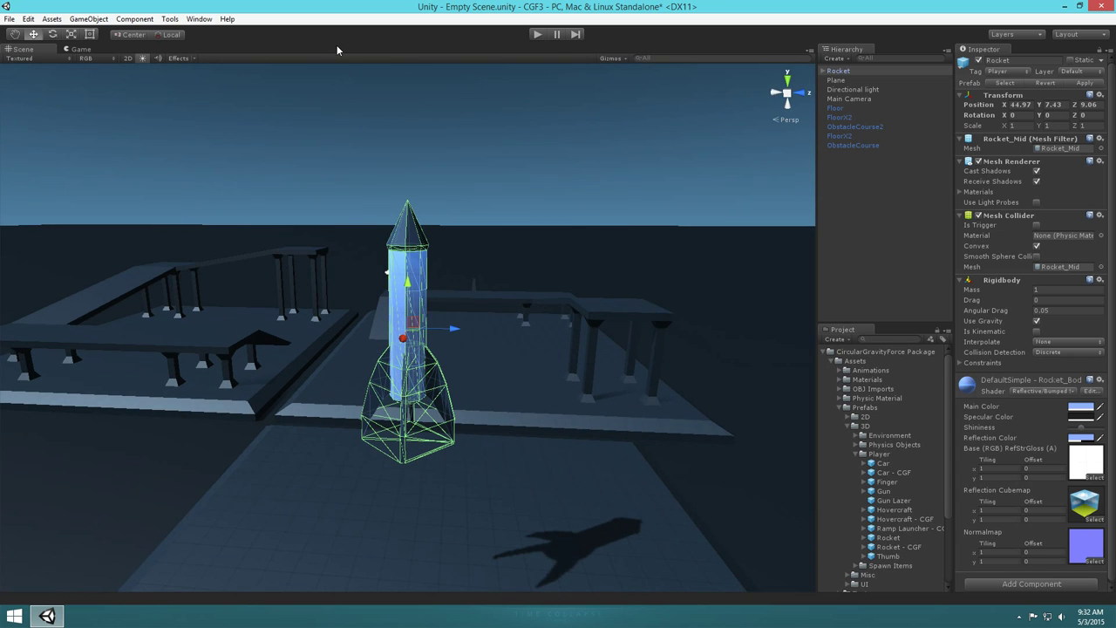
Open the CGF 3 Wizard from the Tools menu and set its Size to 4.
{"action": "left_click", "coordinate": [170, 18]}
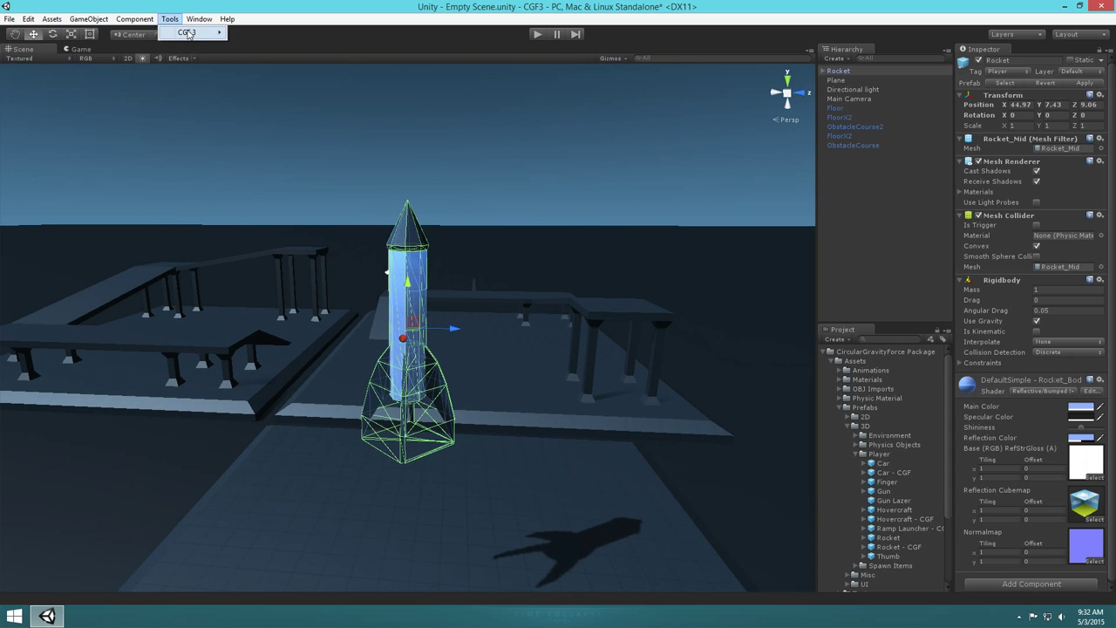
{"action": "mouse_move", "coordinate": [189, 35]}
{"action": "left_click", "coordinate": [249, 33]}
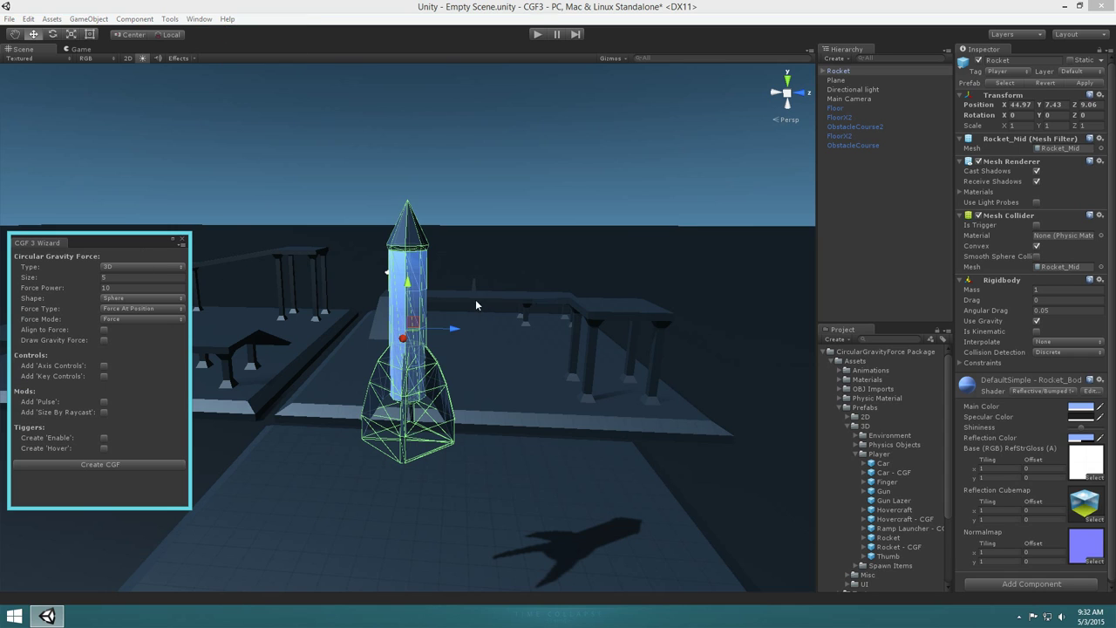
{"action": "left_click_drag", "start_coordinate": [499, 387], "coordinate": [521, 413], "text": "alt"}
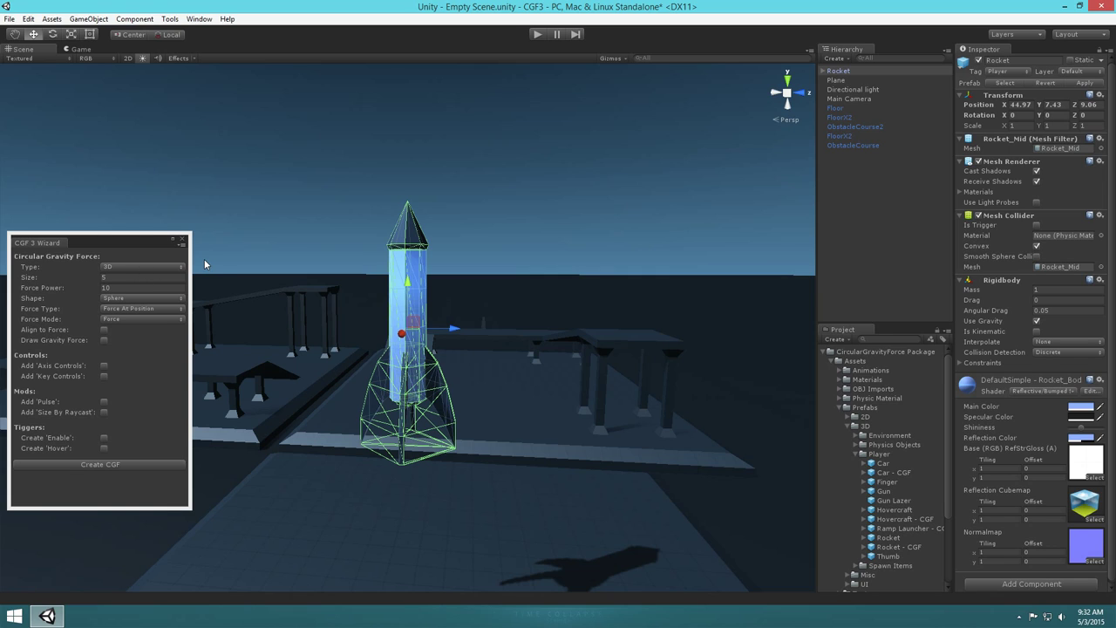
{"action": "left_click", "coordinate": [137, 279]}
{"action": "type", "text": "4"}
{"action": "left_click", "coordinate": [146, 287]}
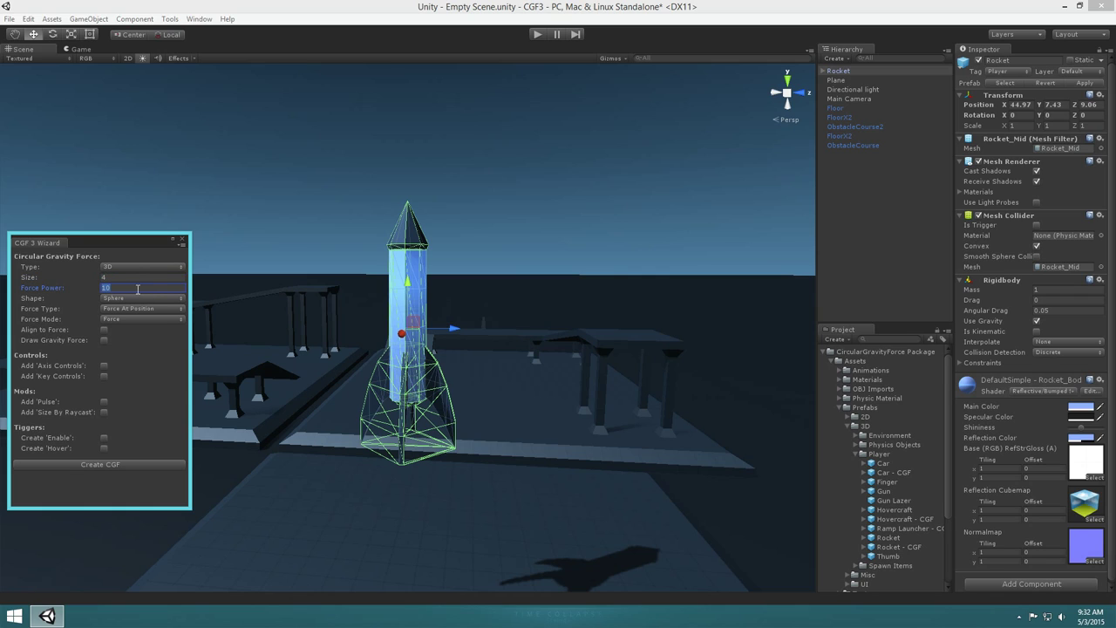
{"action": "key", "text": "Tab"}
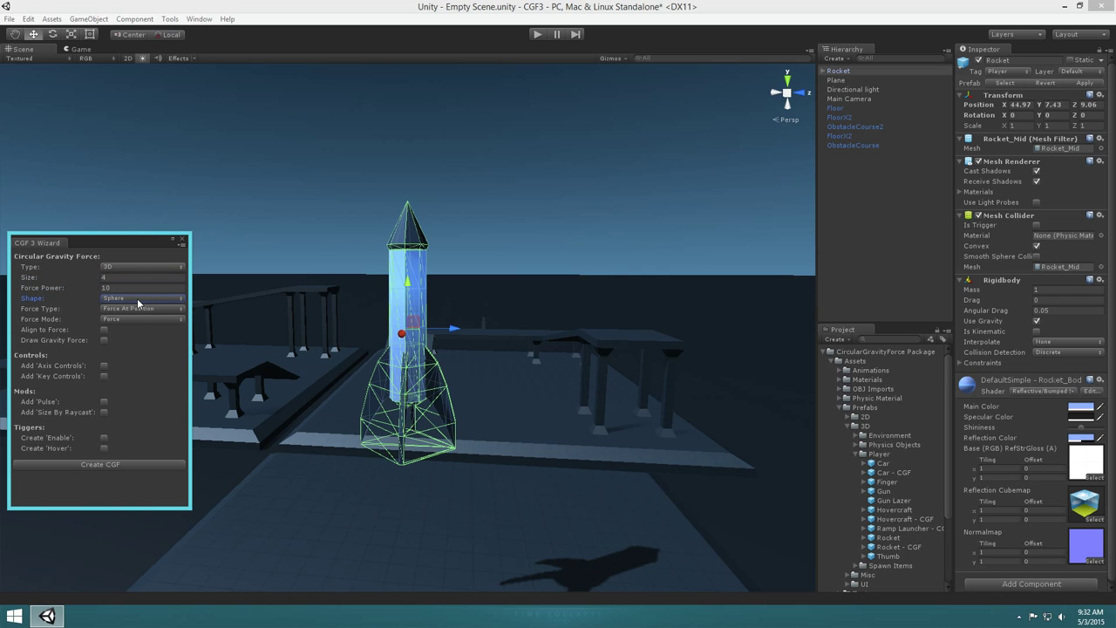
Choose Ray Cast shape, Force type and Acceleration mode, then create the CGF object.
{"action": "left_click", "coordinate": [138, 301]}
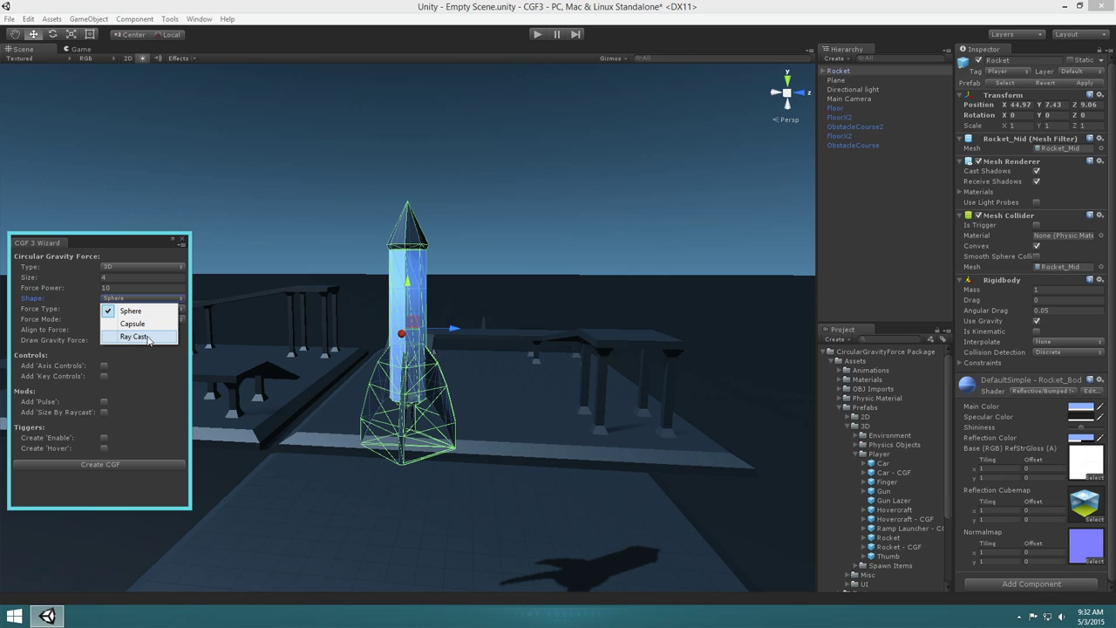
{"action": "left_click", "coordinate": [137, 336]}
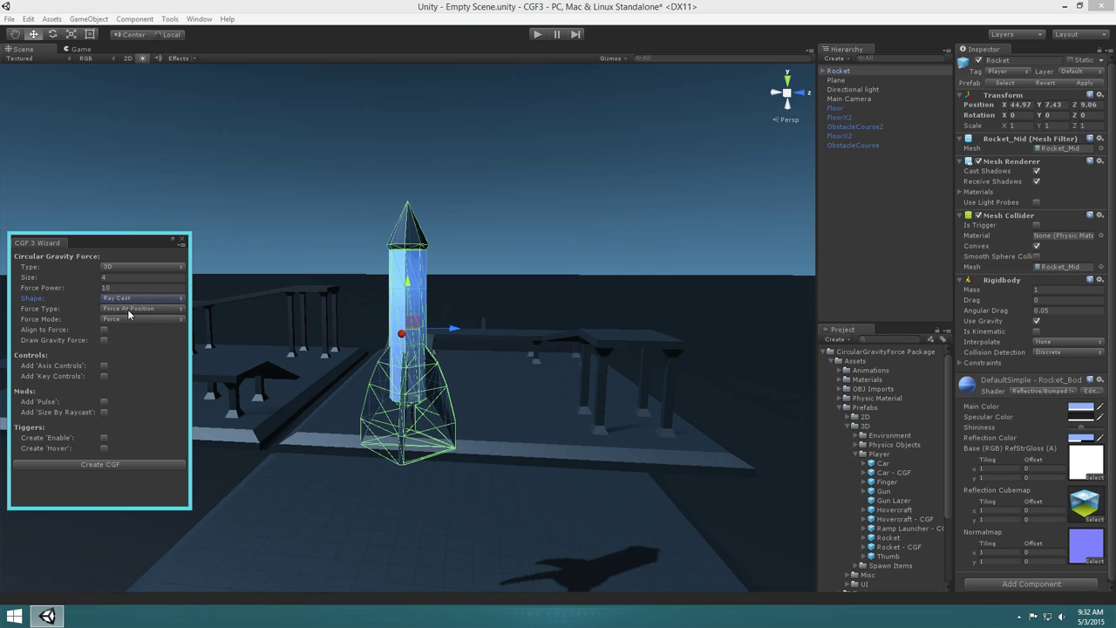
{"action": "left_click", "coordinate": [129, 310]}
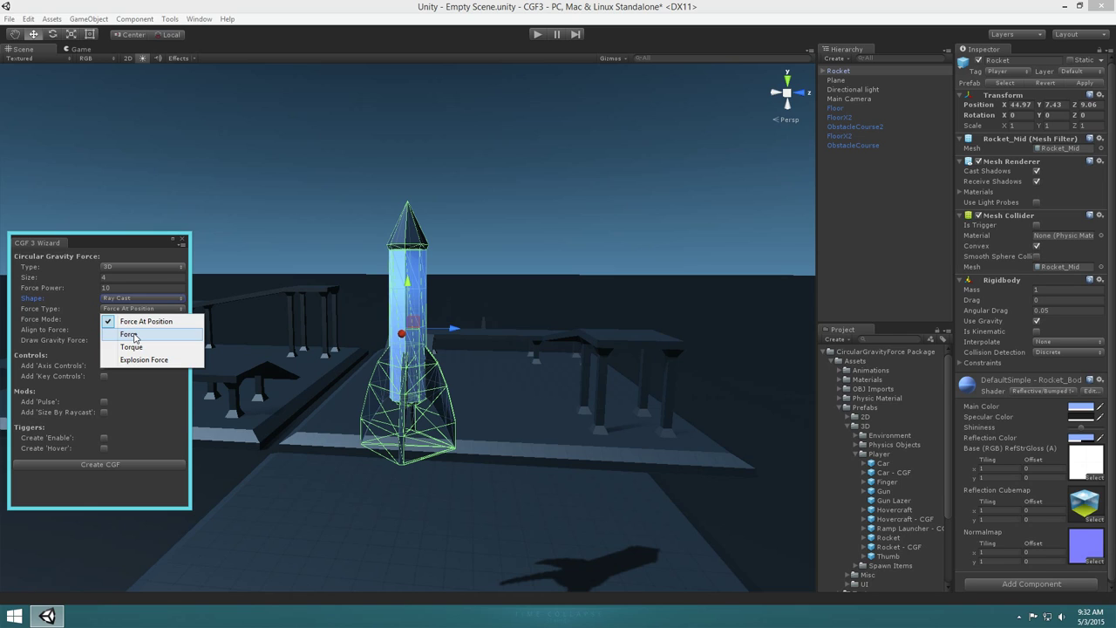
{"action": "left_click", "coordinate": [134, 335]}
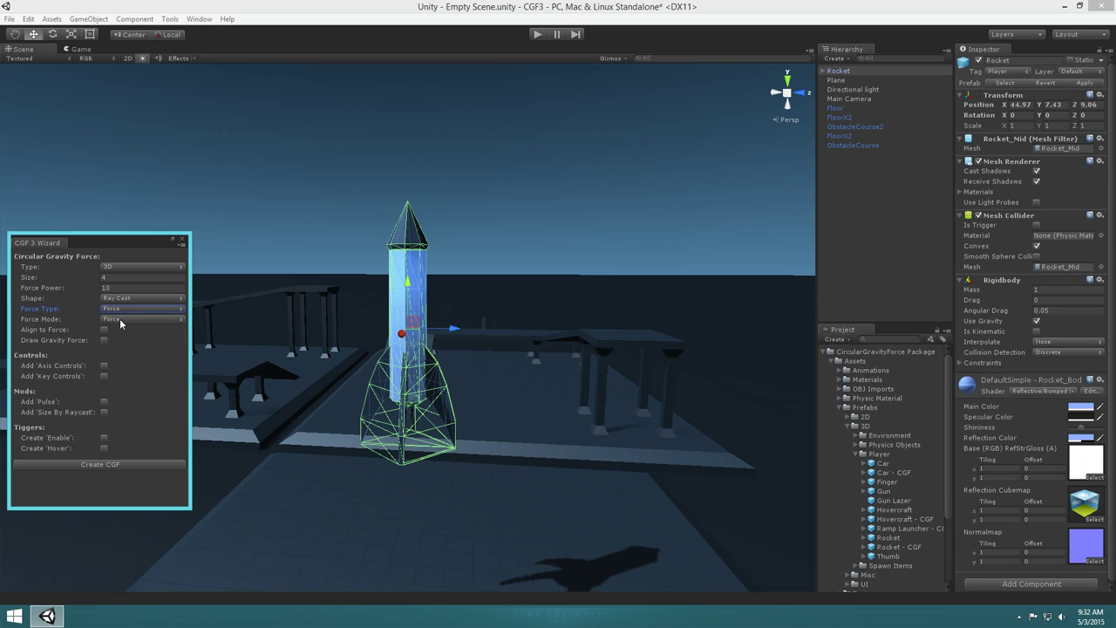
{"action": "left_click", "coordinate": [127, 320]}
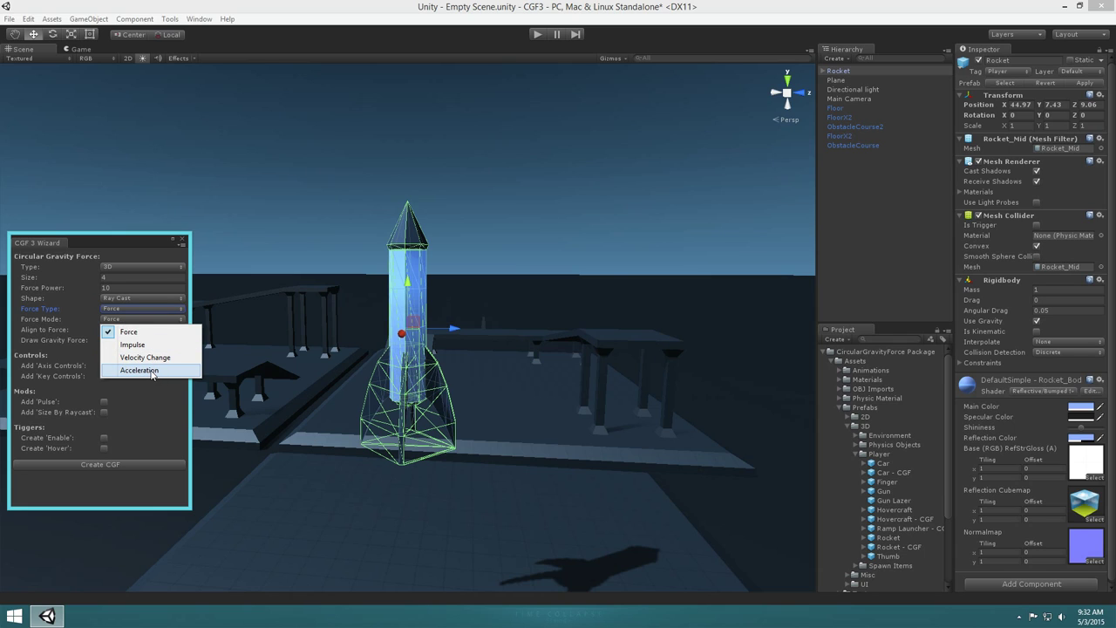
{"action": "left_click", "coordinate": [135, 369]}
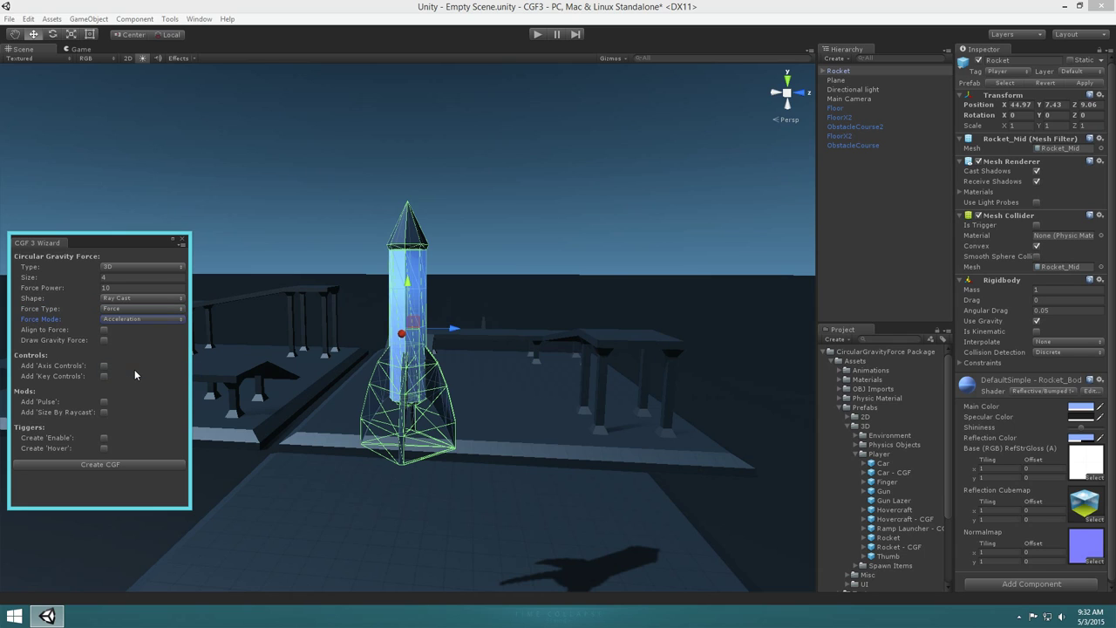
{"action": "left_click", "coordinate": [112, 463]}
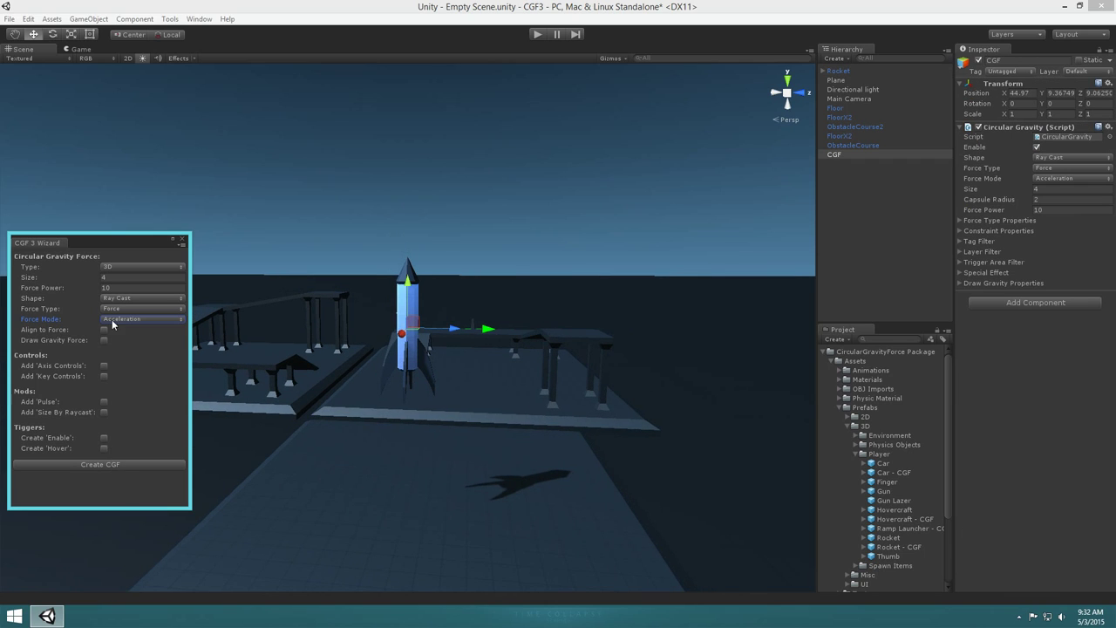
Close the wizard and lower the CGF object to about Y 8.49.
{"action": "left_click", "coordinate": [180, 241]}
{"action": "left_click_drag", "start_coordinate": [410, 288], "coordinate": [416, 385]}
{"action": "left_click_drag", "start_coordinate": [382, 441], "coordinate": [505, 397], "text": "alt"}
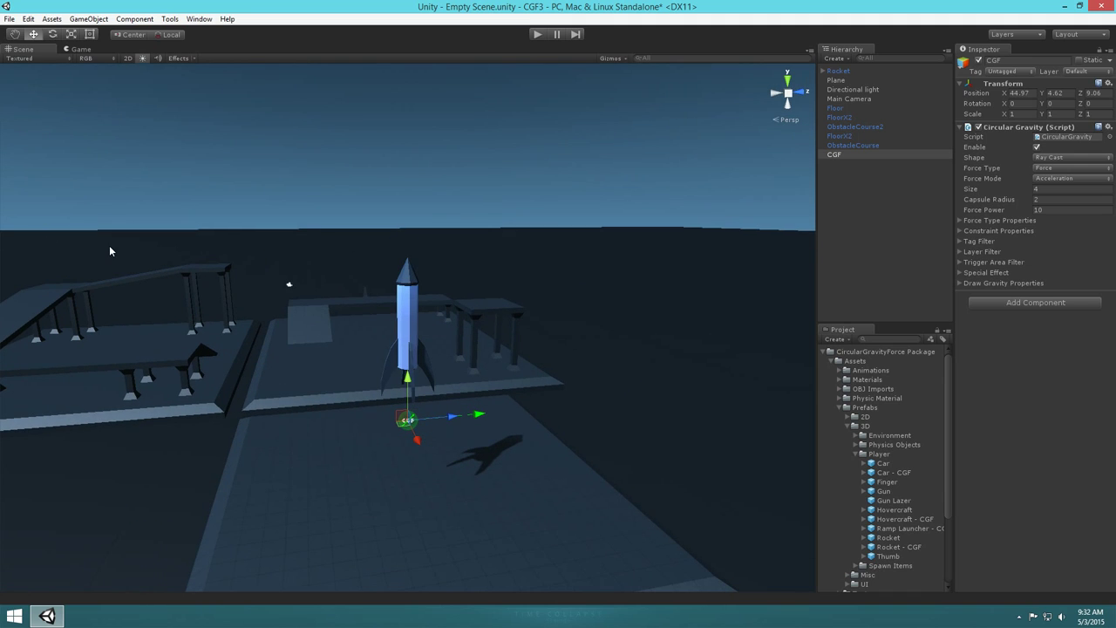
Select the CGF object and zoom in on it just beneath the rocket.
{"action": "left_click", "coordinate": [877, 224]}
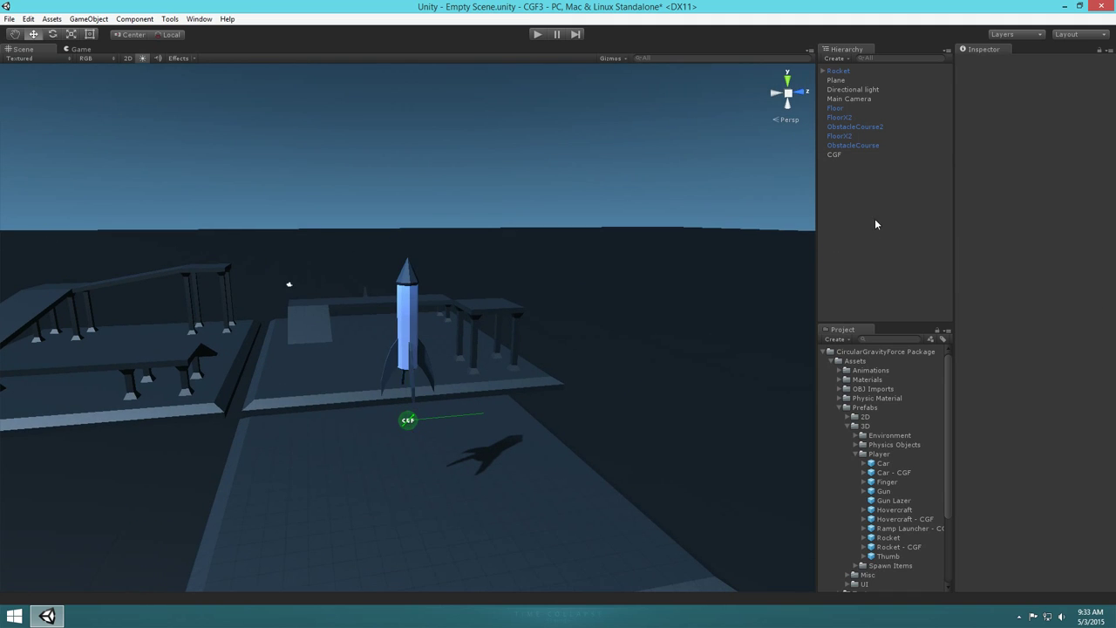
{"action": "left_click", "coordinate": [834, 155]}
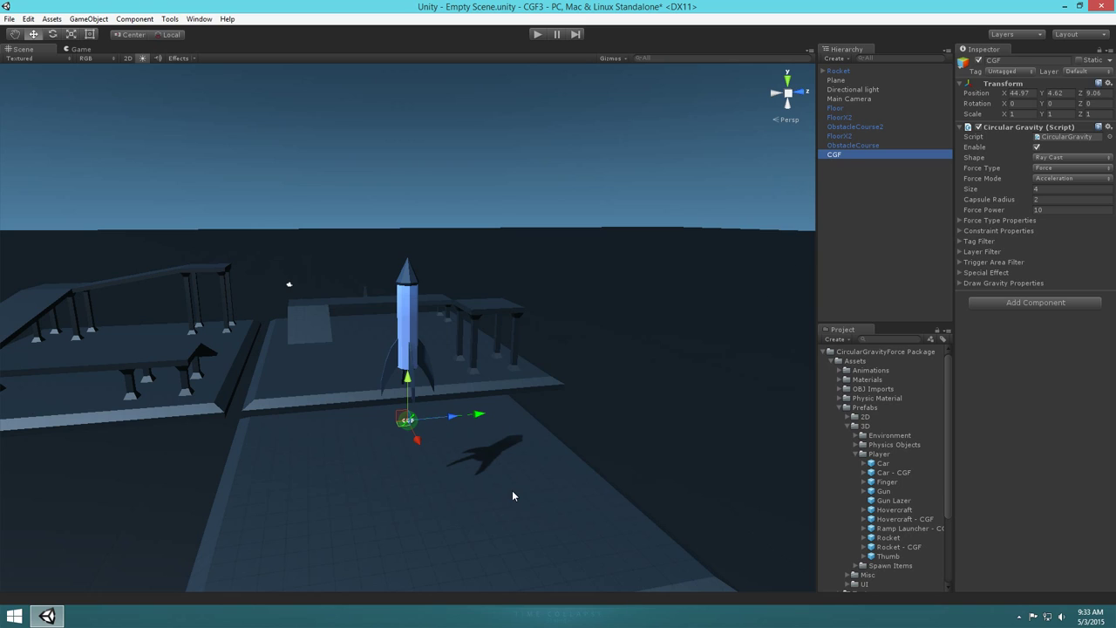
{"action": "scroll", "coordinate": [520, 485], "scroll_direction": "up", "scroll_amount": 3}
{"action": "middle_click_drag", "start_coordinate": [520, 485], "coordinate": [517, 402]}
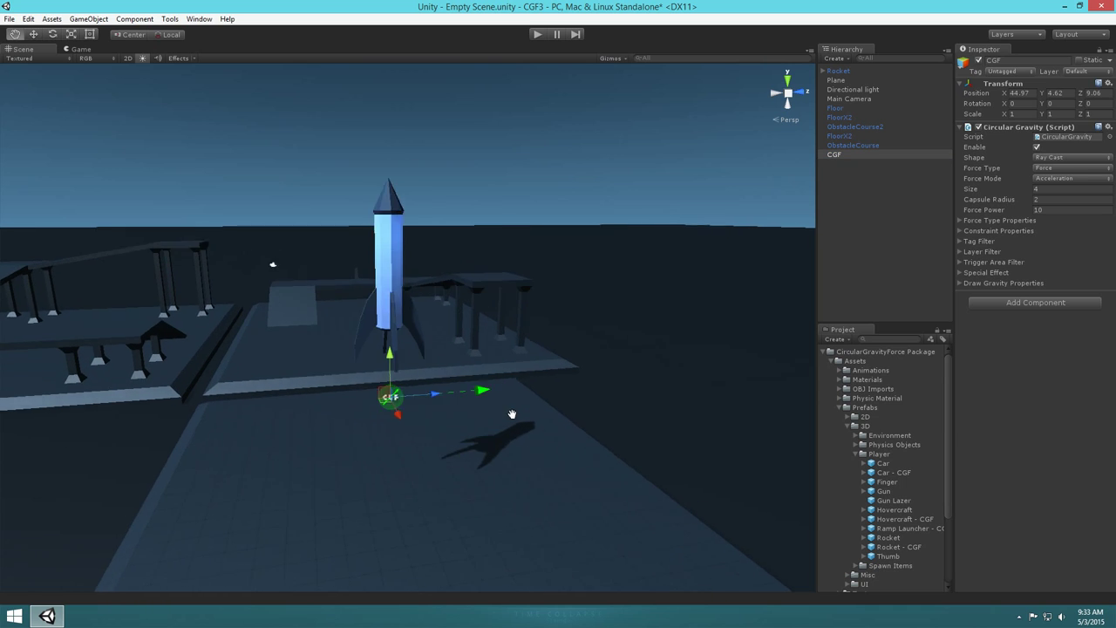
{"action": "scroll", "coordinate": [518, 394], "scroll_direction": "up", "scroll_amount": 2}
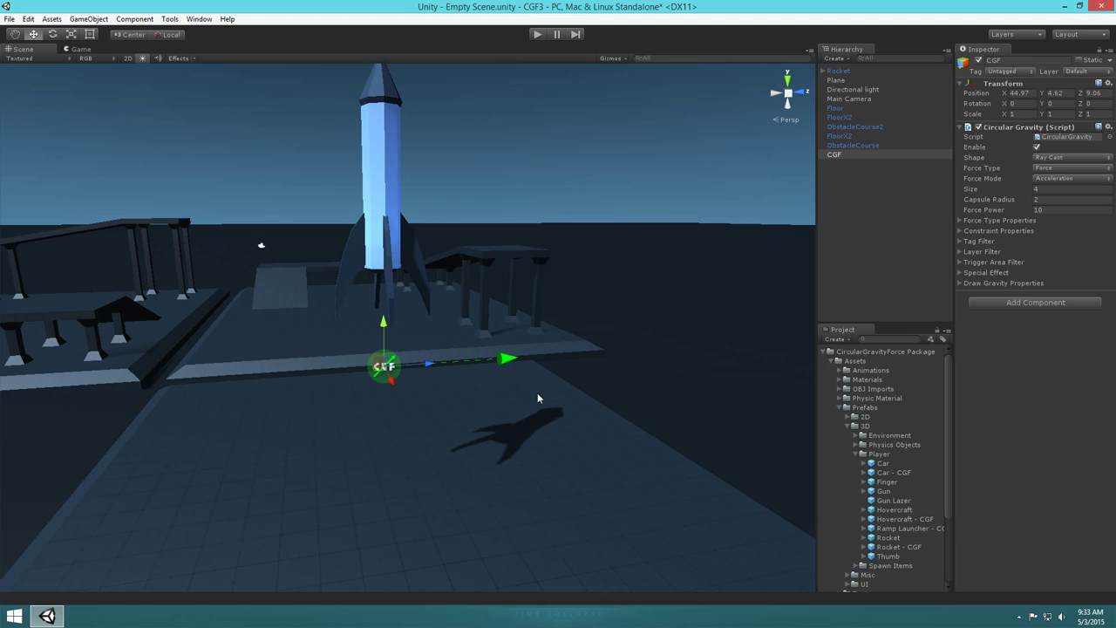
Rotate the CGF -90° on X so it points up into the rocket.
{"action": "key", "text": "e"}
{"action": "left_click_drag", "start_coordinate": [373, 324], "coordinate": [229, 375]}
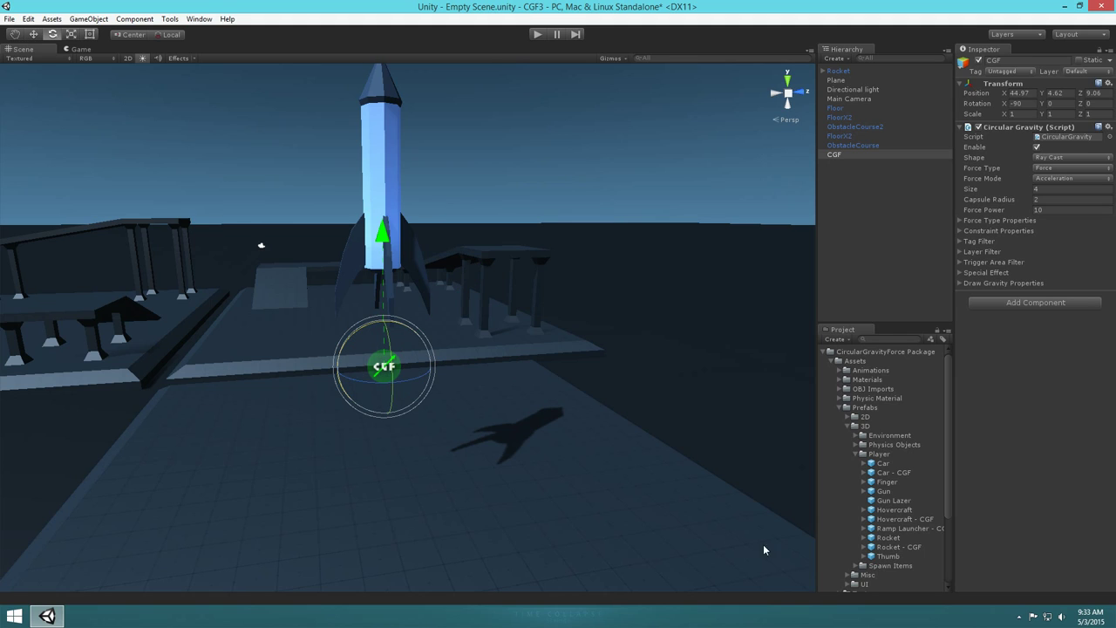
{"action": "left_click", "coordinate": [774, 96]}
Raise the CGF toward the rocket base and make it a child of Rocket.
{"action": "key", "text": "w"}
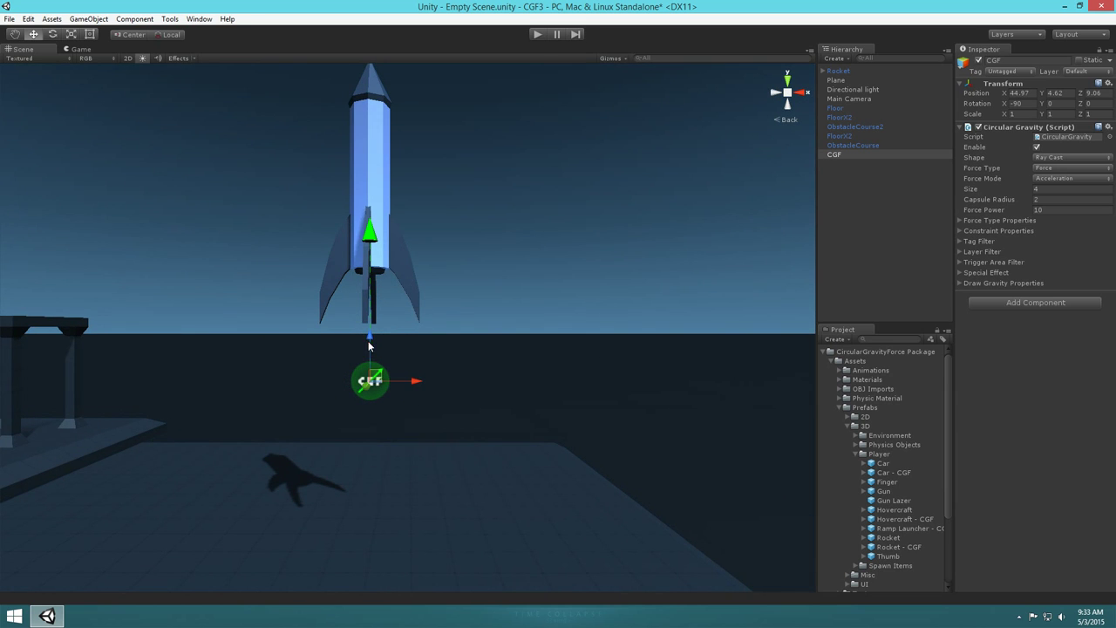
{"action": "left_click_drag", "start_coordinate": [372, 347], "coordinate": [371, 307]}
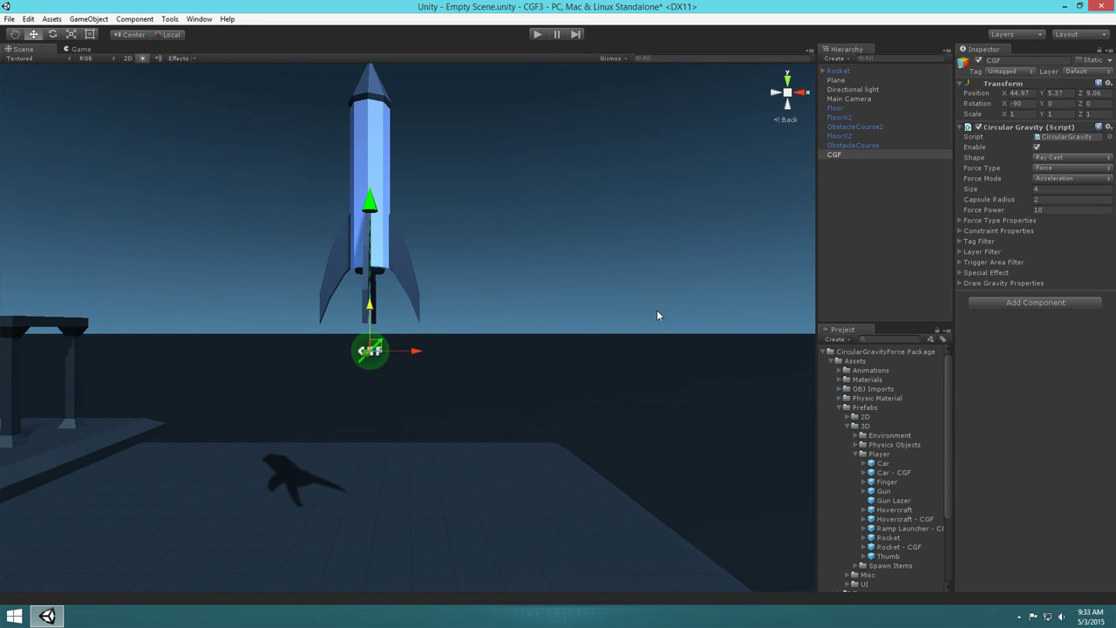
{"action": "left_click_drag", "start_coordinate": [516, 314], "coordinate": [380, 381], "text": "alt"}
{"action": "right_click_drag", "start_coordinate": [380, 382], "coordinate": [398, 489], "text": "alt"}
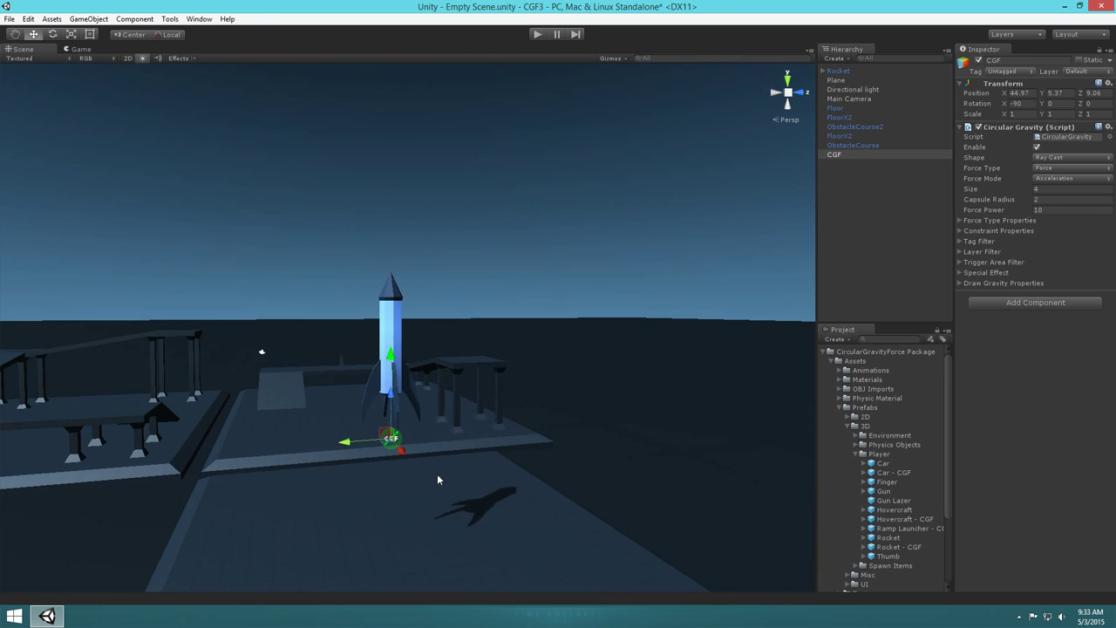
{"action": "left_click_drag", "start_coordinate": [437, 471], "coordinate": [465, 442], "text": "alt"}
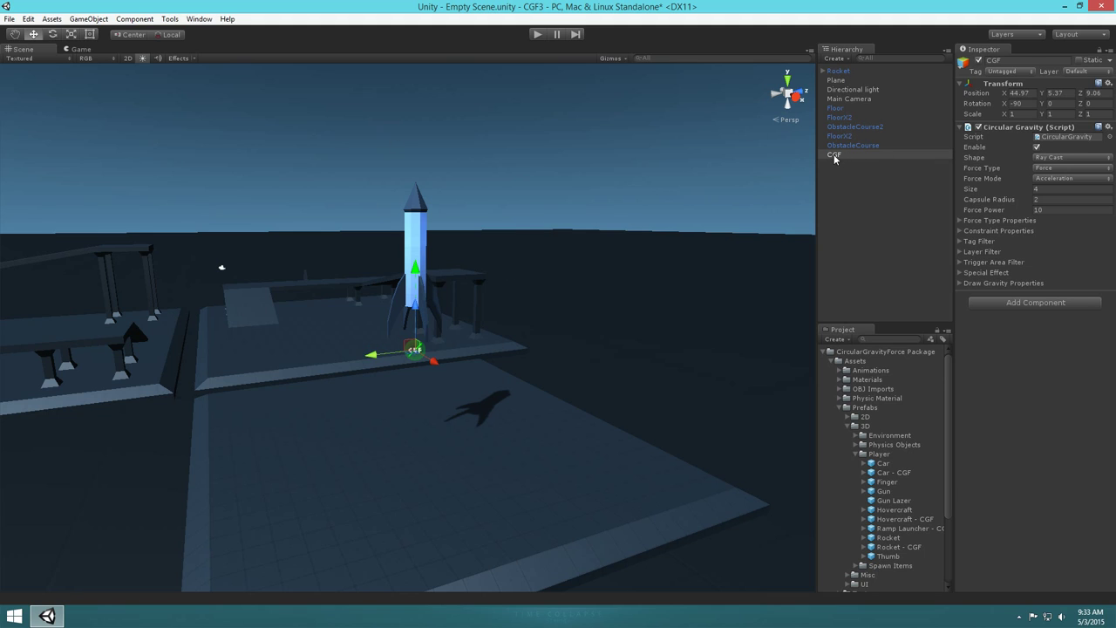
{"action": "left_click_drag", "start_coordinate": [837, 157], "coordinate": [839, 73]}
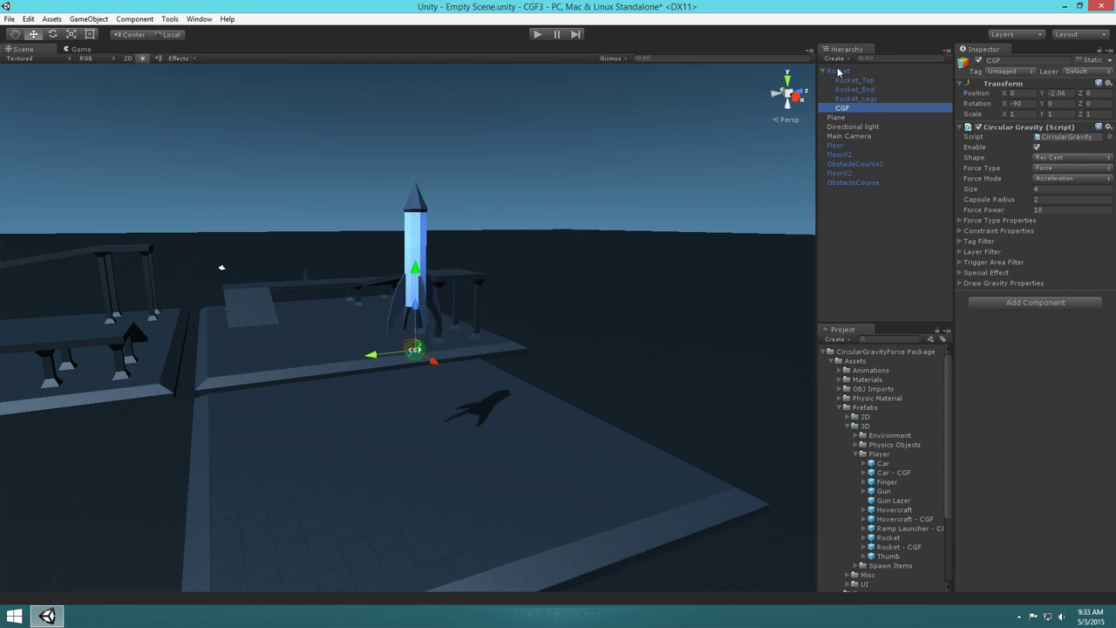
{"action": "left_click", "coordinate": [416, 227]}
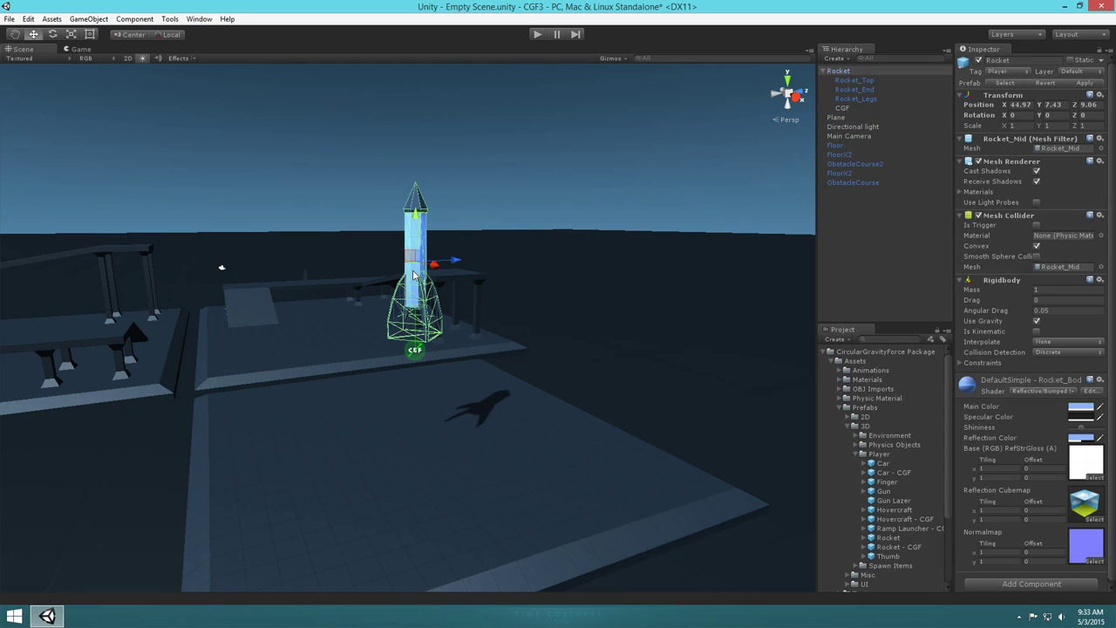
Lower the rocket onto the platform and align the Main Camera with the scene view.
{"action": "left_click_drag", "start_coordinate": [397, 266], "coordinate": [420, 345]}
{"action": "left_click_drag", "start_coordinate": [638, 289], "coordinate": [624, 291], "text": "alt"}
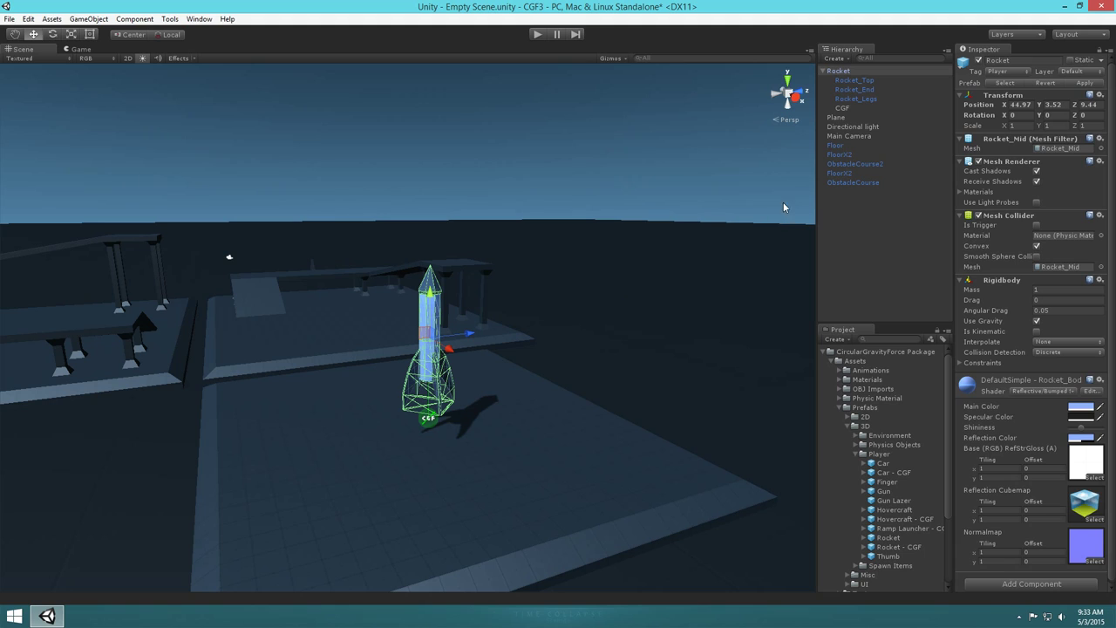
{"action": "left_click", "coordinate": [842, 137]}
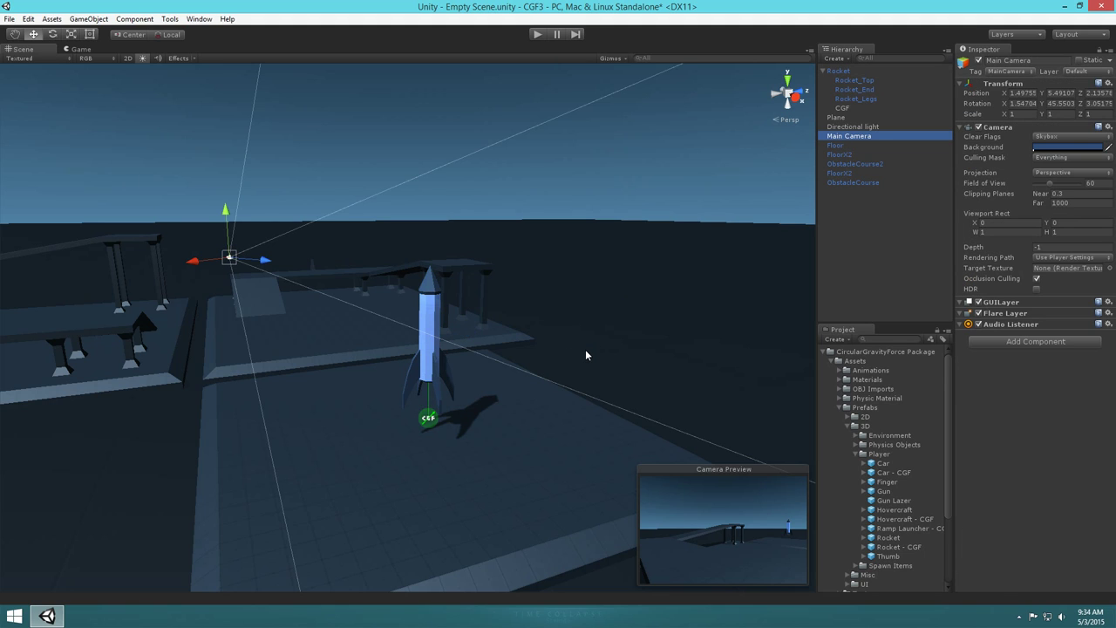
{"action": "key", "text": "ctrl+shift+f"}
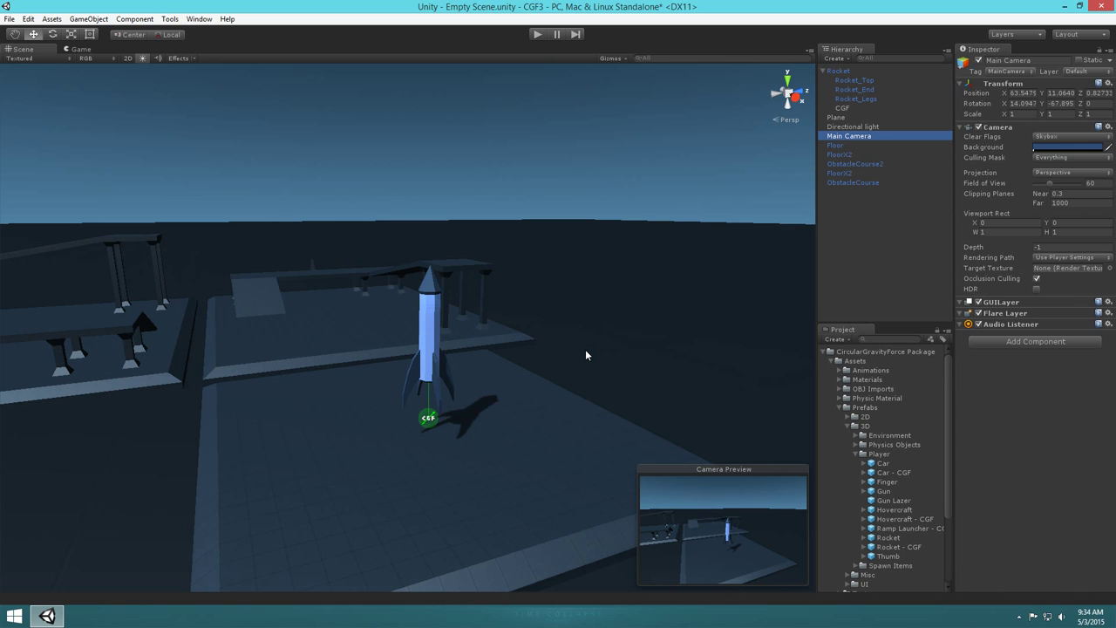
Run a quick play test of the rocket, stop it, and reselect the CGF.
{"action": "right_click_drag", "start_coordinate": [479, 299], "coordinate": [532, 86]}
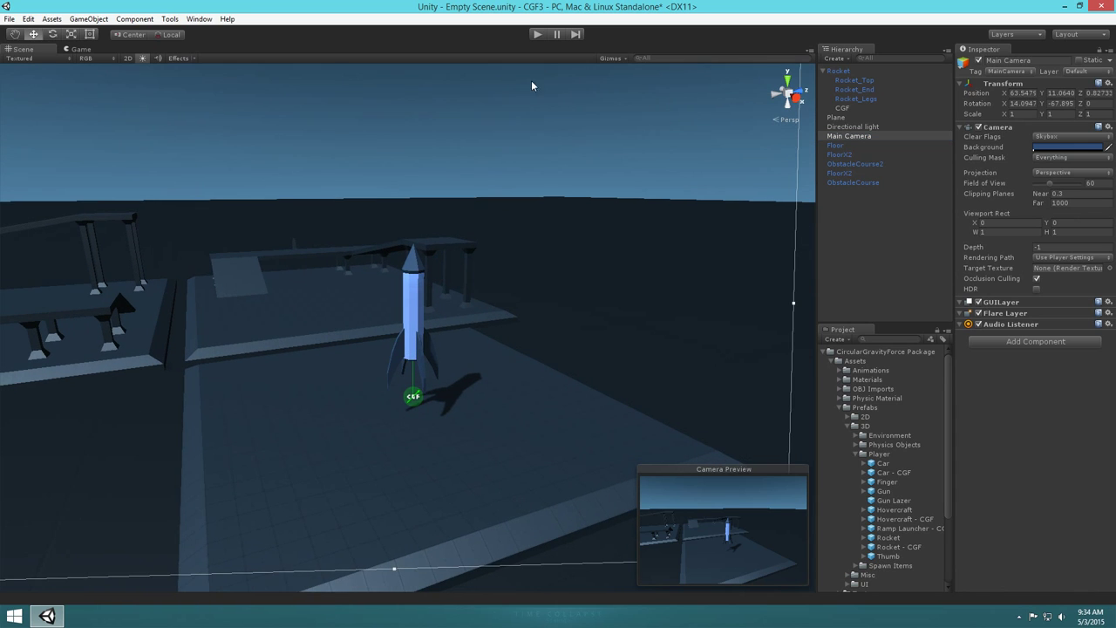
{"action": "left_click", "coordinate": [538, 35]}
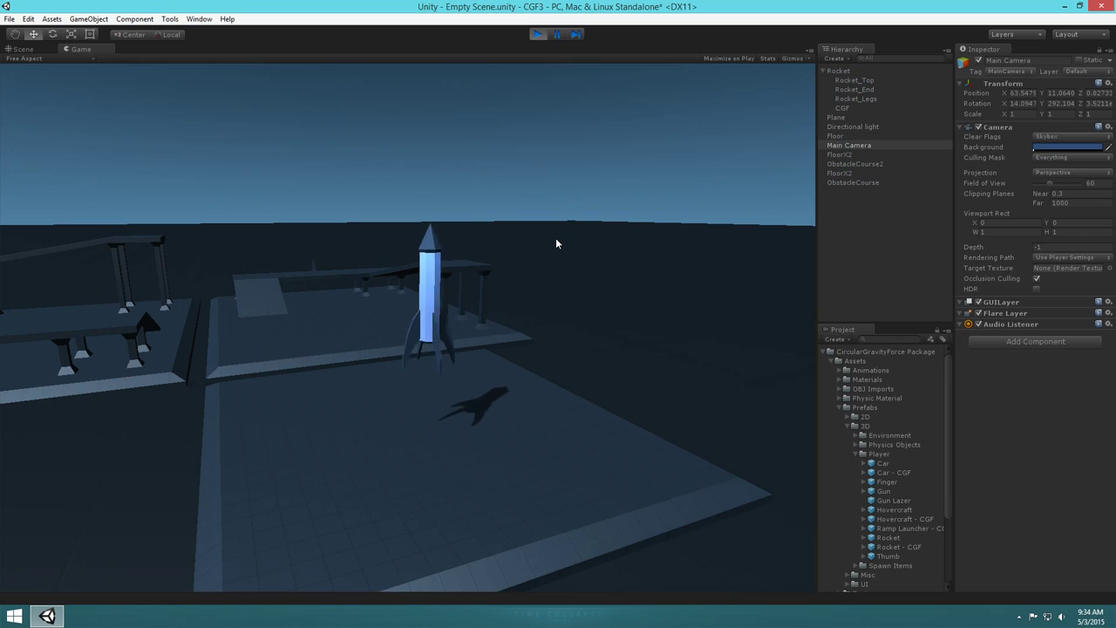
{"action": "left_click", "coordinate": [543, 34]}
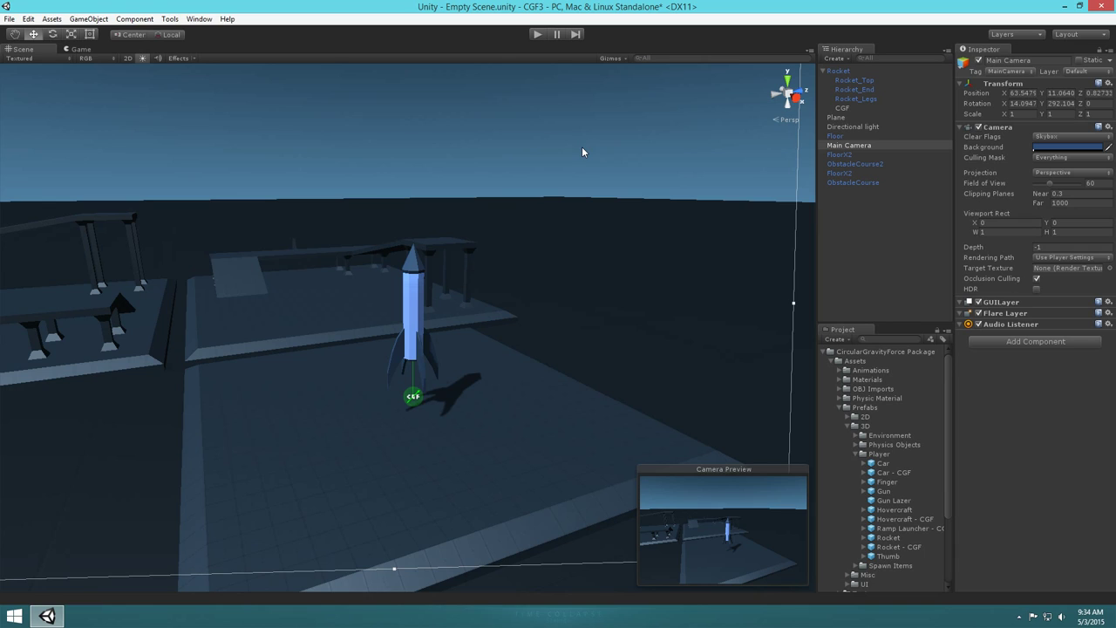
{"action": "left_click", "coordinate": [925, 198]}
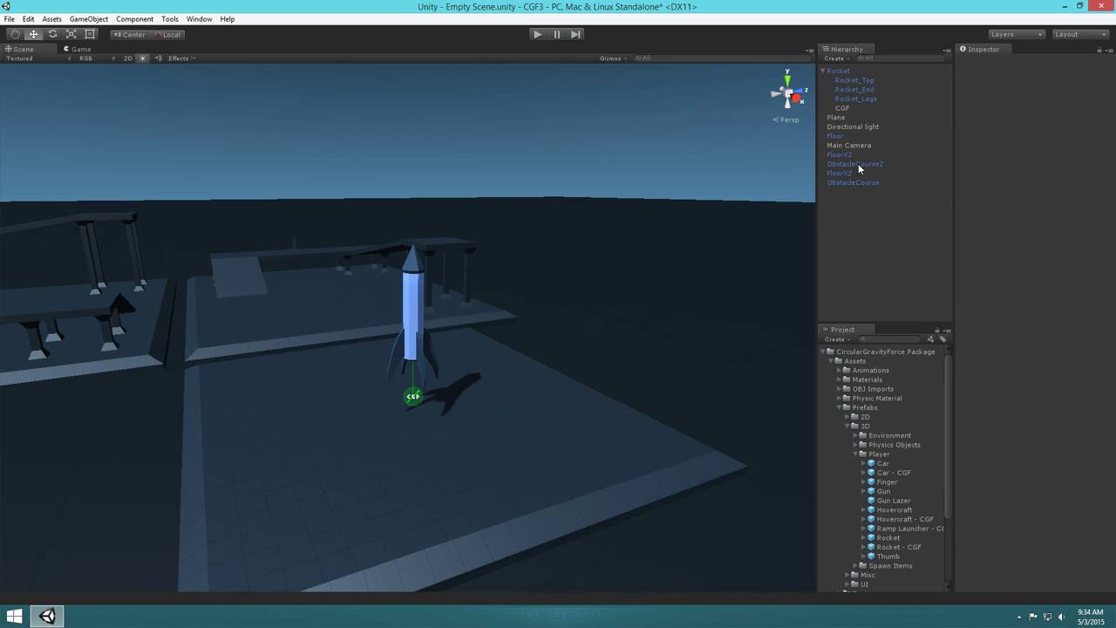
{"action": "left_click", "coordinate": [844, 108]}
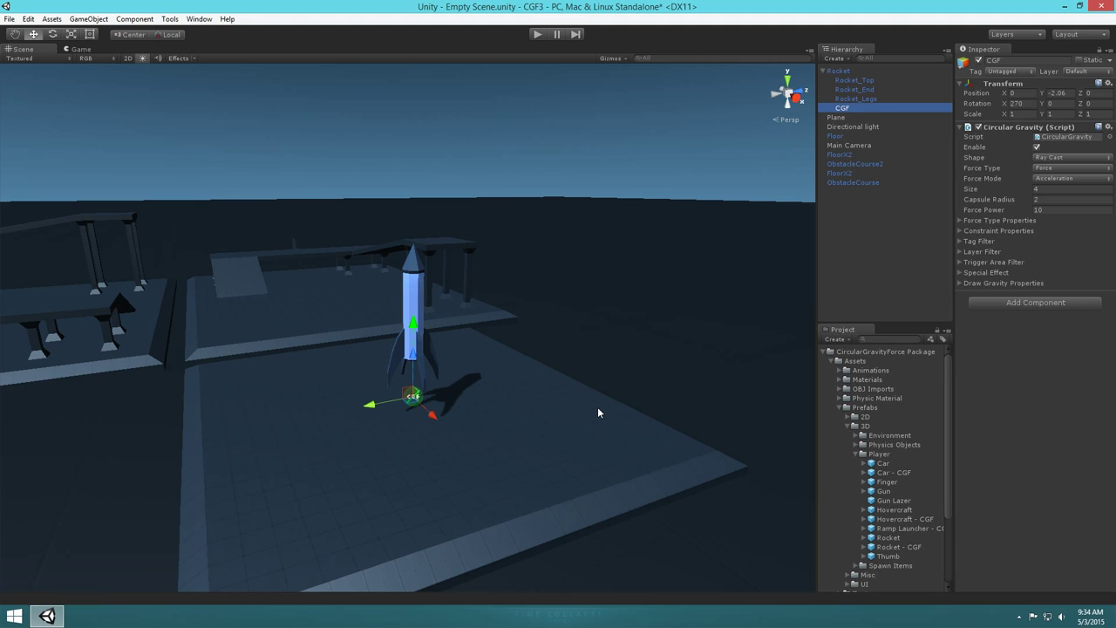
Search the CGF's Add Component list for 'ke' to find CGF_Key Controls.
{"action": "left_click", "coordinate": [1039, 302]}
{"action": "key", "text": "BackSpace"}
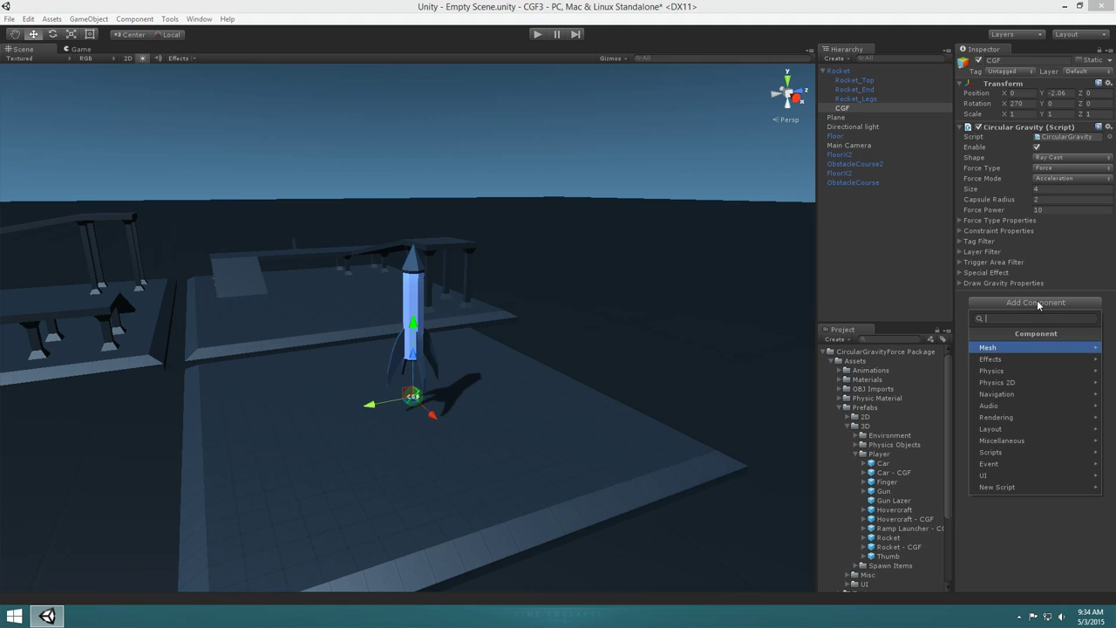
{"action": "type", "text": "key"}
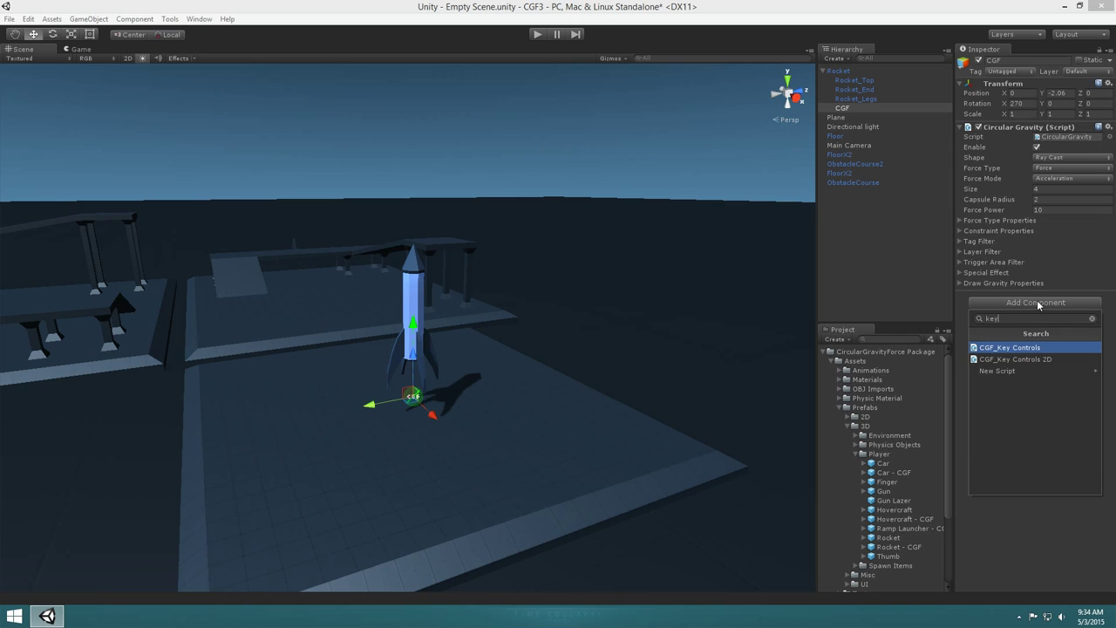
Add the CGF_Key Controls component to the CGF object.
{"action": "left_click", "coordinate": [1032, 349]}
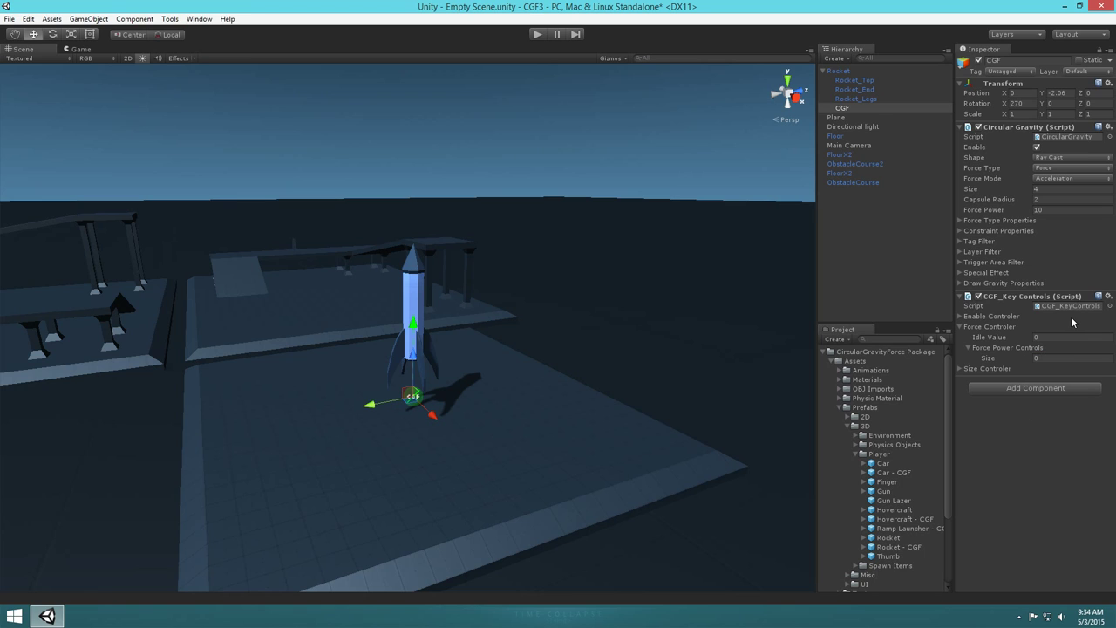
{"action": "left_click", "coordinate": [962, 327]}
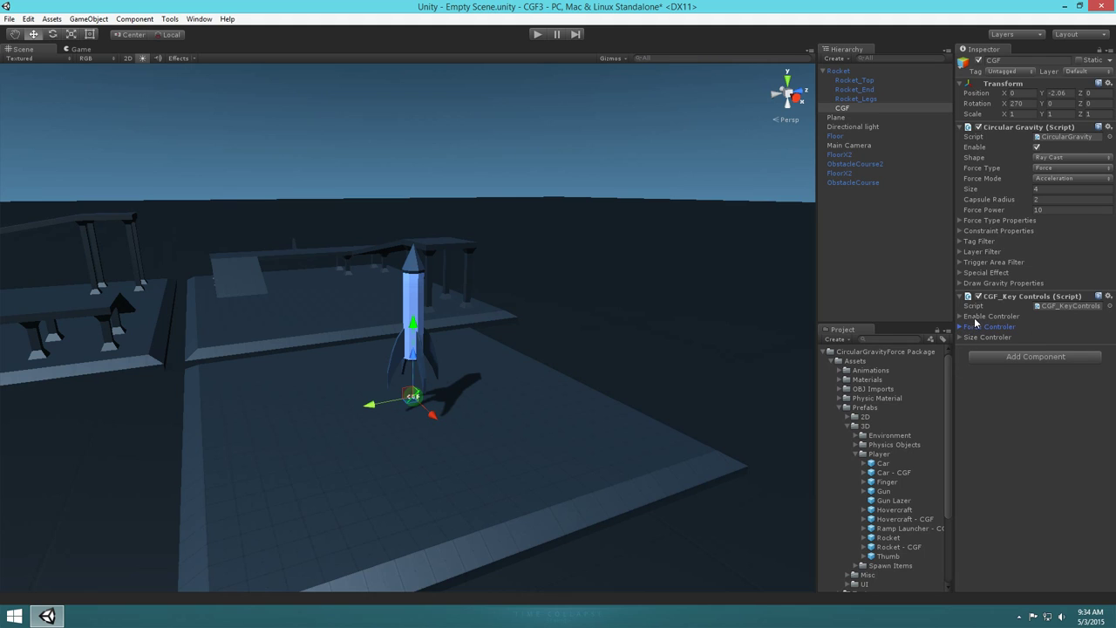
{"action": "left_click", "coordinate": [961, 329]}
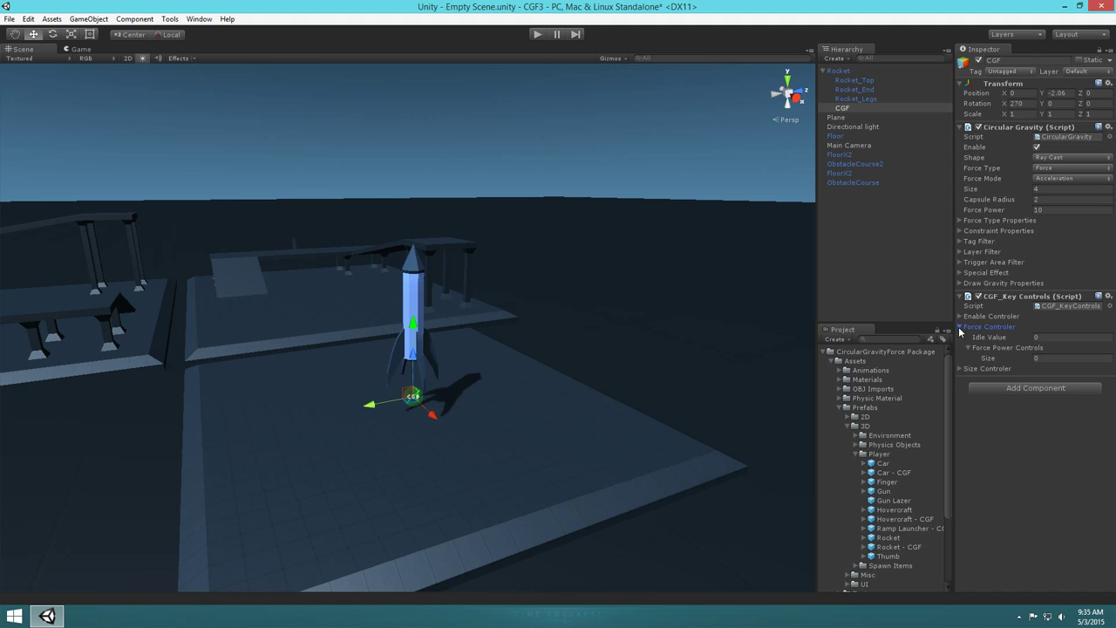
{"action": "left_click", "coordinate": [1037, 337]}
Add one force power control on the Space key with press value 10, then play the scene.
{"action": "left_click", "coordinate": [1056, 358]}
{"action": "type", "text": "1"}
{"action": "key", "text": "Return"}
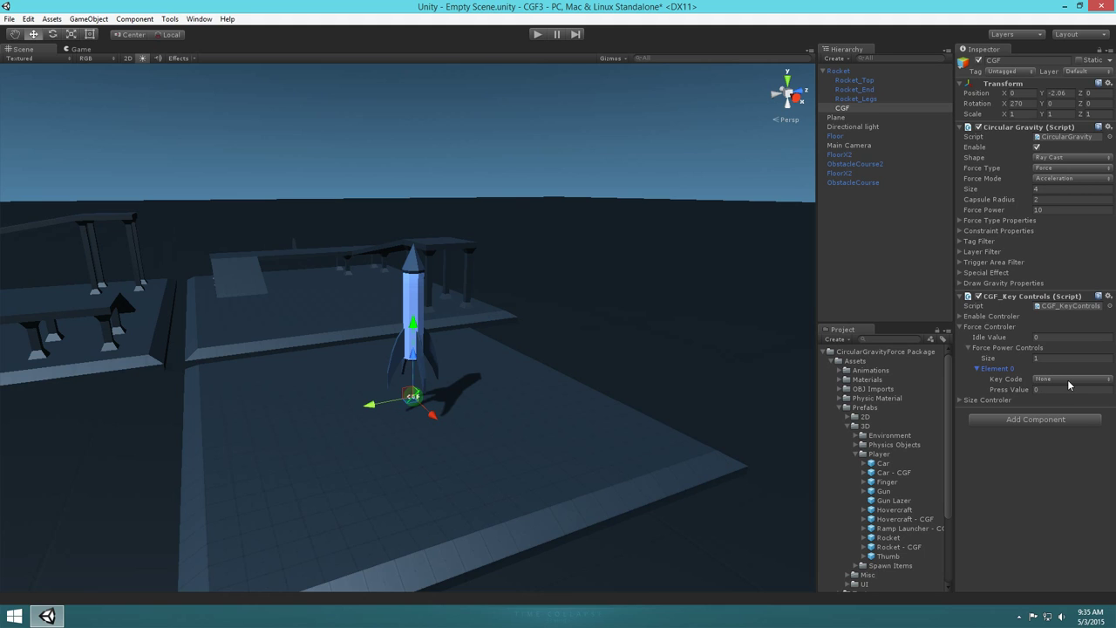
{"action": "left_click", "coordinate": [1067, 379]}
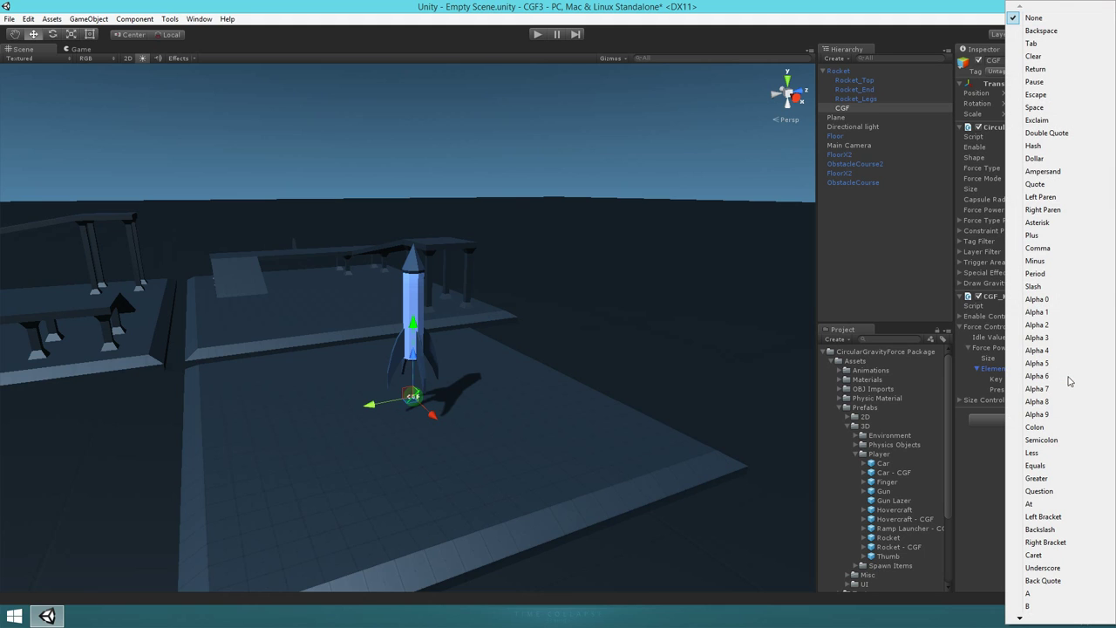
{"action": "left_click", "coordinate": [1039, 110]}
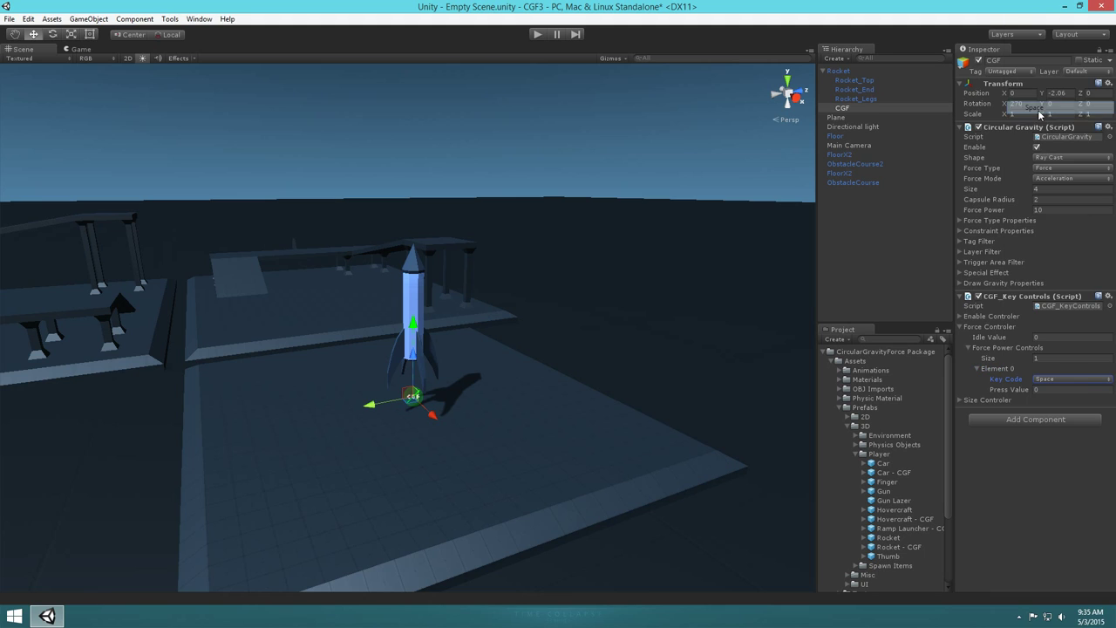
{"action": "left_click", "coordinate": [1058, 390]}
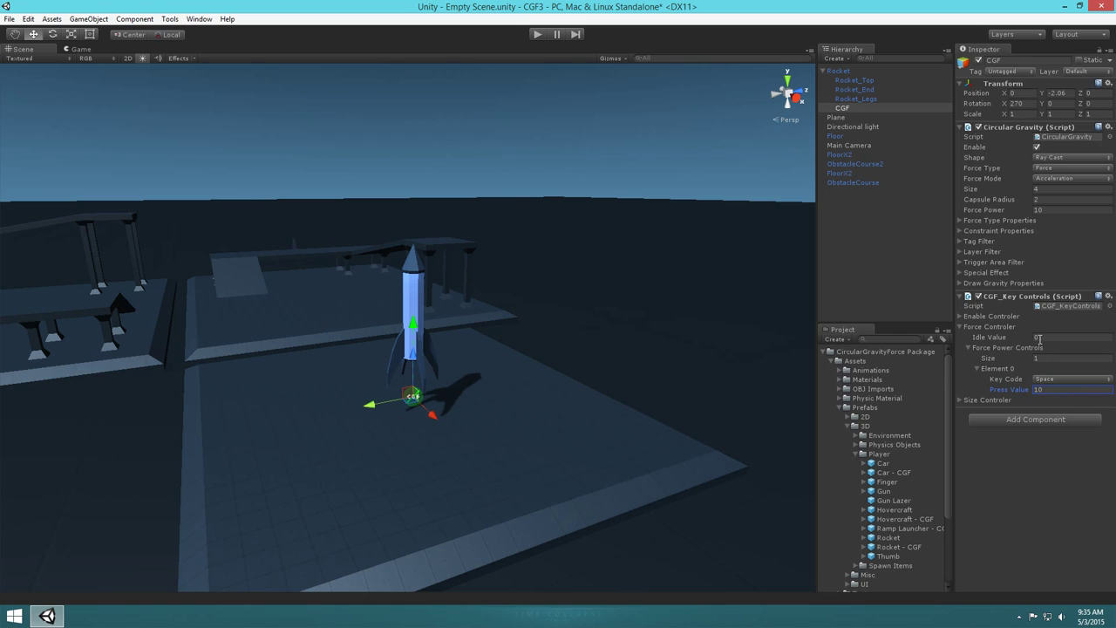
{"action": "left_click", "coordinate": [537, 35]}
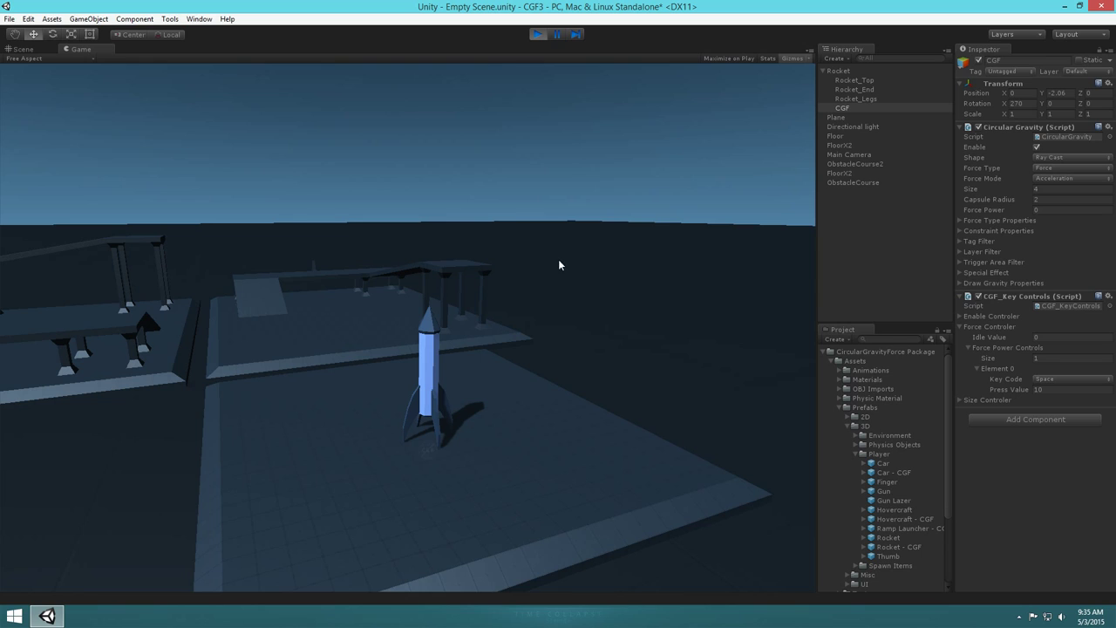
Fire the rocket's thrust with Space during play, then stop the test and orbit the view.
{"action": "key", "text": "space"}
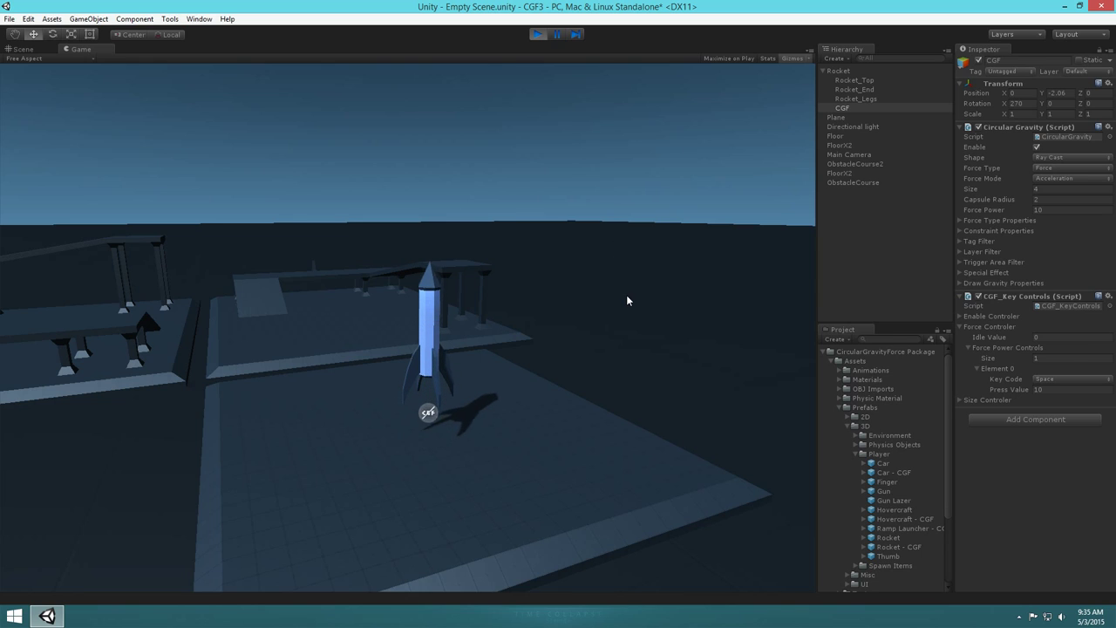
{"action": "left_click", "coordinate": [909, 246]}
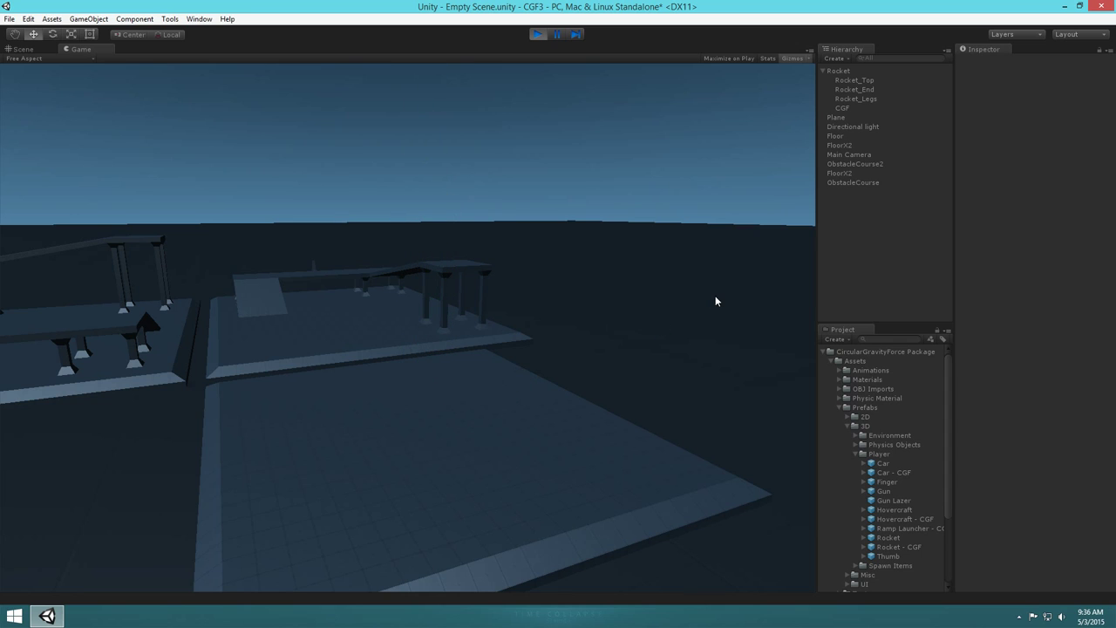
{"action": "left_click", "coordinate": [538, 35]}
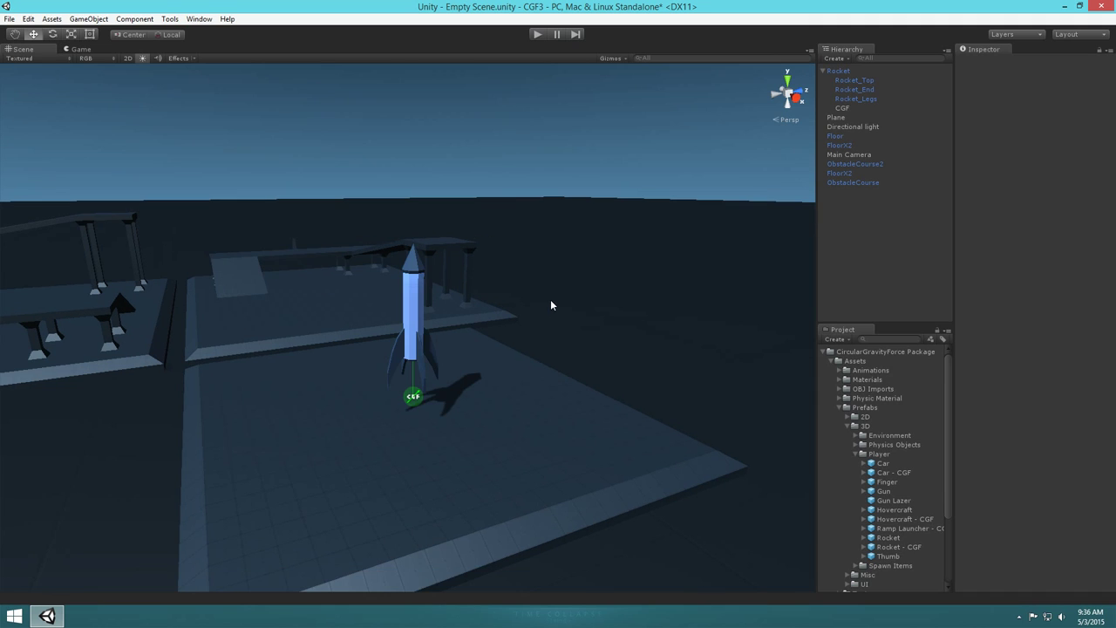
{"action": "right_click_drag", "start_coordinate": [550, 345], "coordinate": [522, 394]}
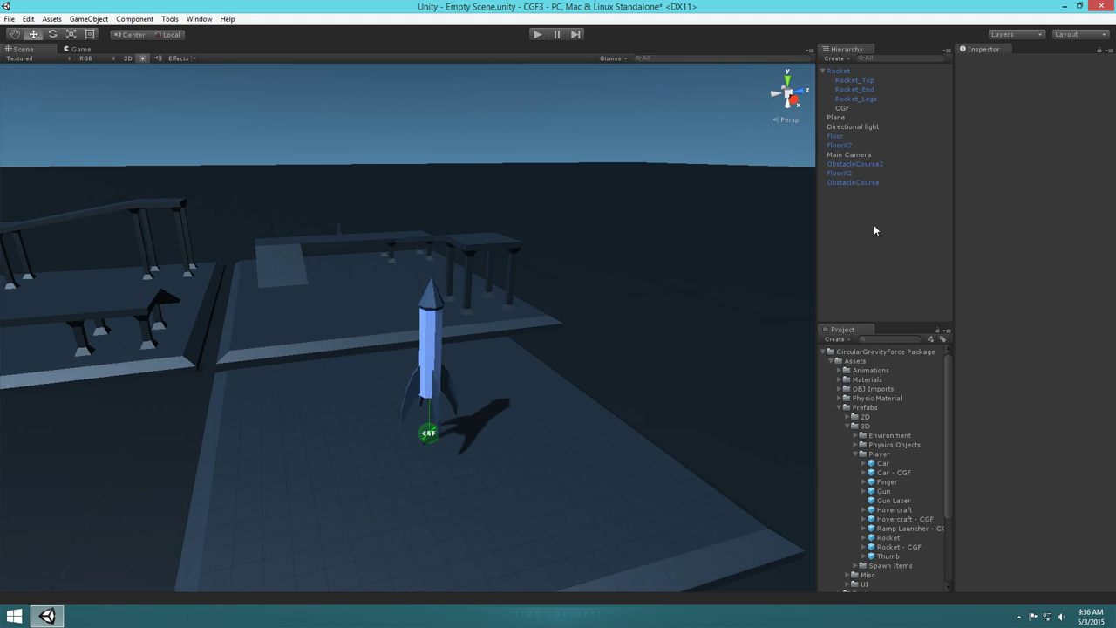
{"action": "left_click", "coordinate": [169, 18]}
In the CGF 3 Wizard, set Force Power to 5.
{"action": "mouse_move", "coordinate": [200, 35]}
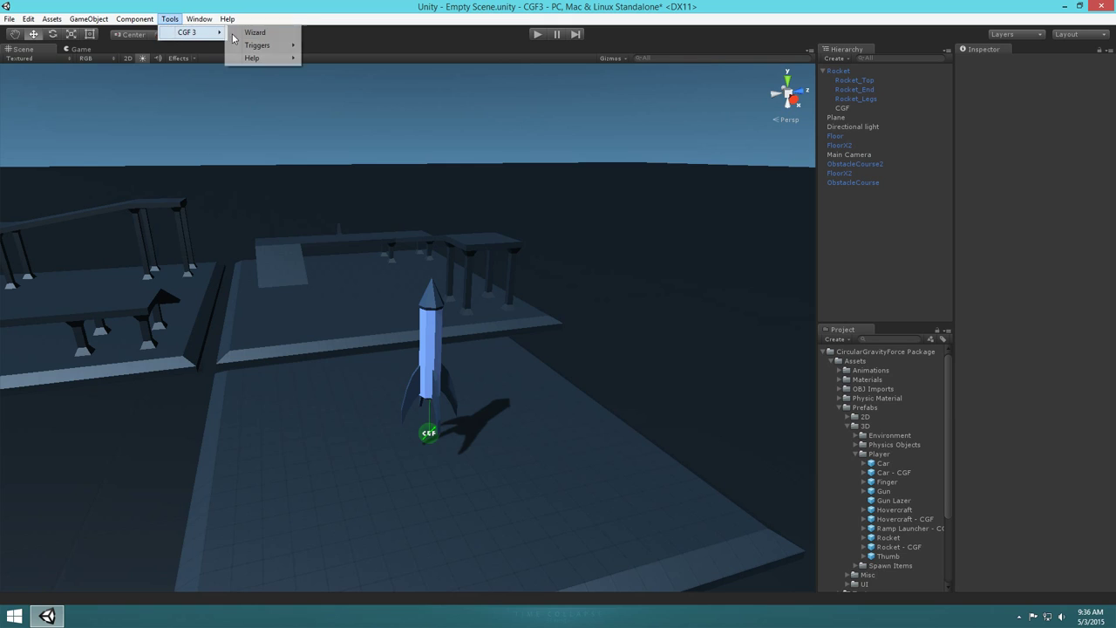
{"action": "left_click", "coordinate": [257, 33]}
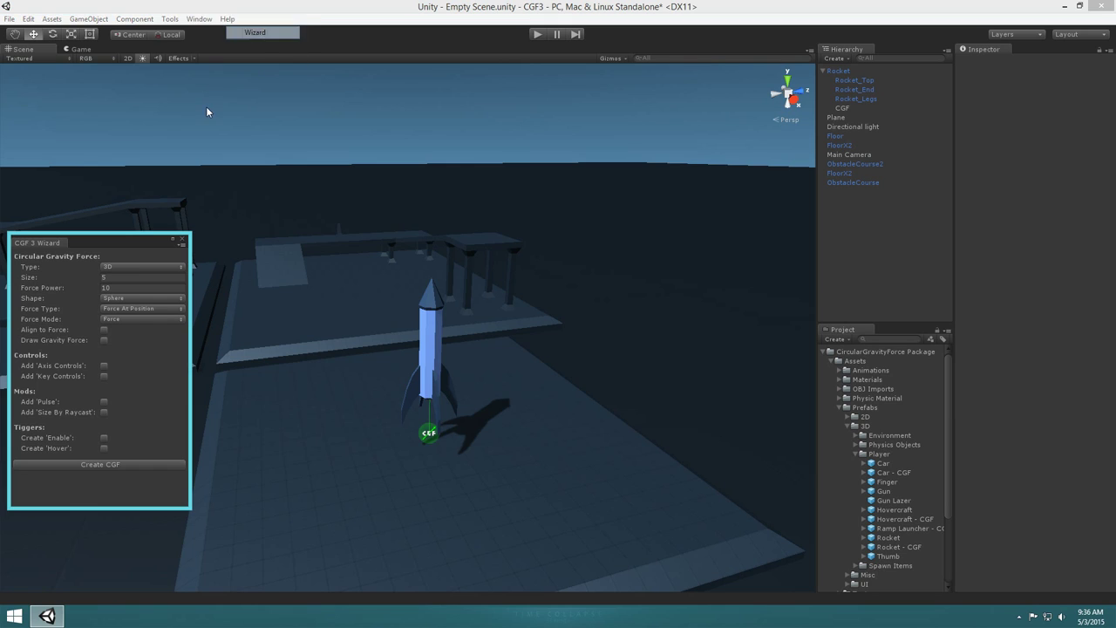
{"action": "left_click", "coordinate": [116, 289]}
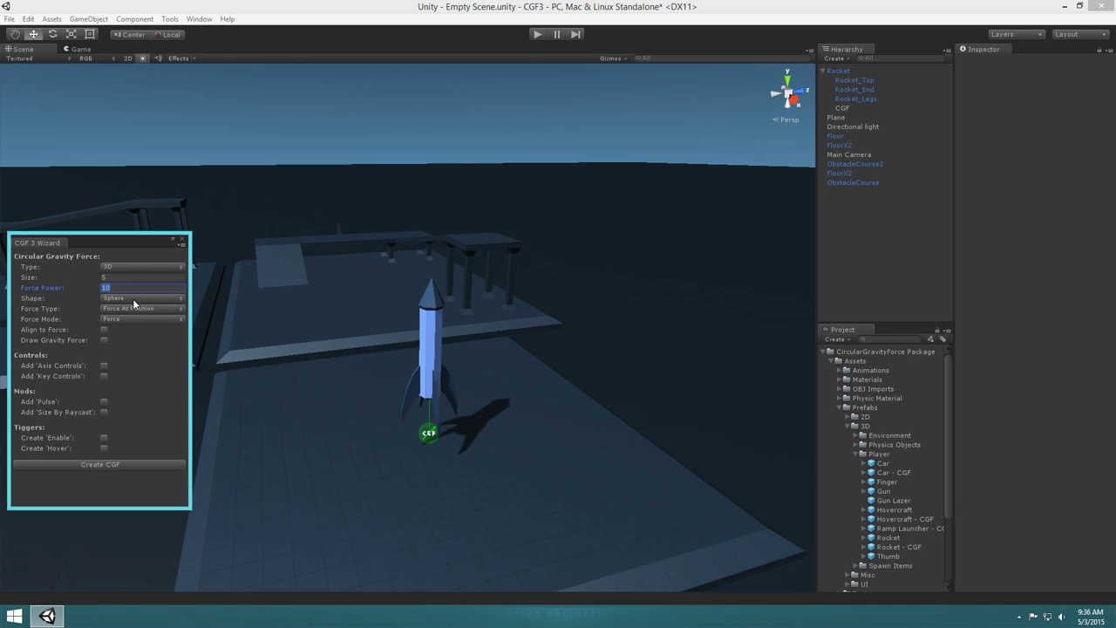
{"action": "type", "text": "5"}
{"action": "key", "text": "Tab"}
Choose Ray Cast shape and Torque force type, keep Force mode, and enable Axis Controls.
{"action": "left_click", "coordinate": [148, 298]}
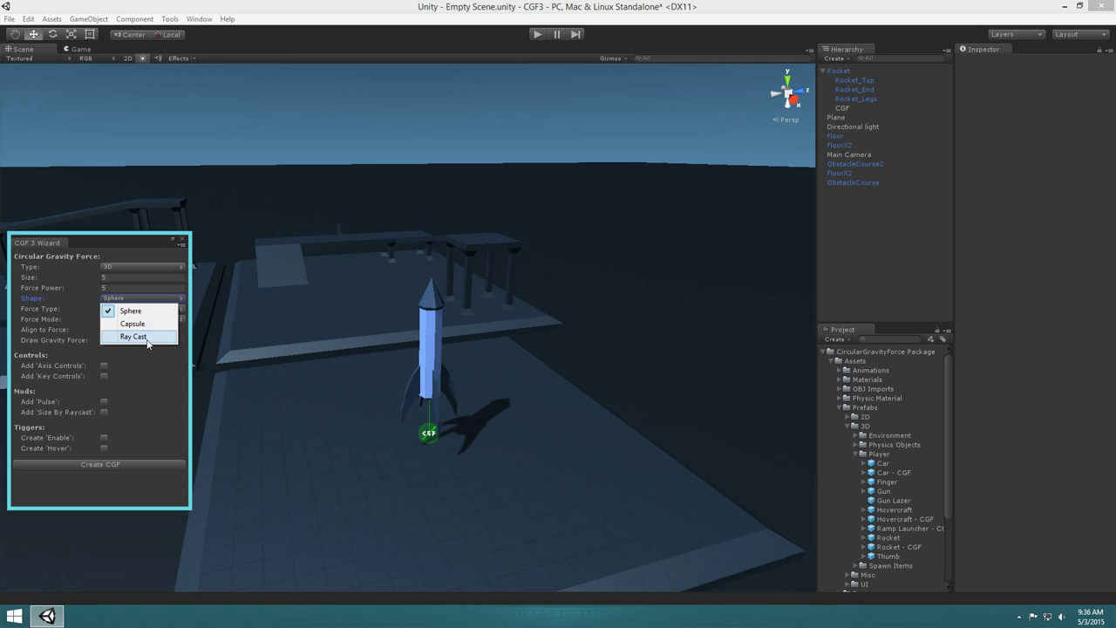
{"action": "left_click", "coordinate": [140, 336]}
{"action": "left_click", "coordinate": [143, 309]}
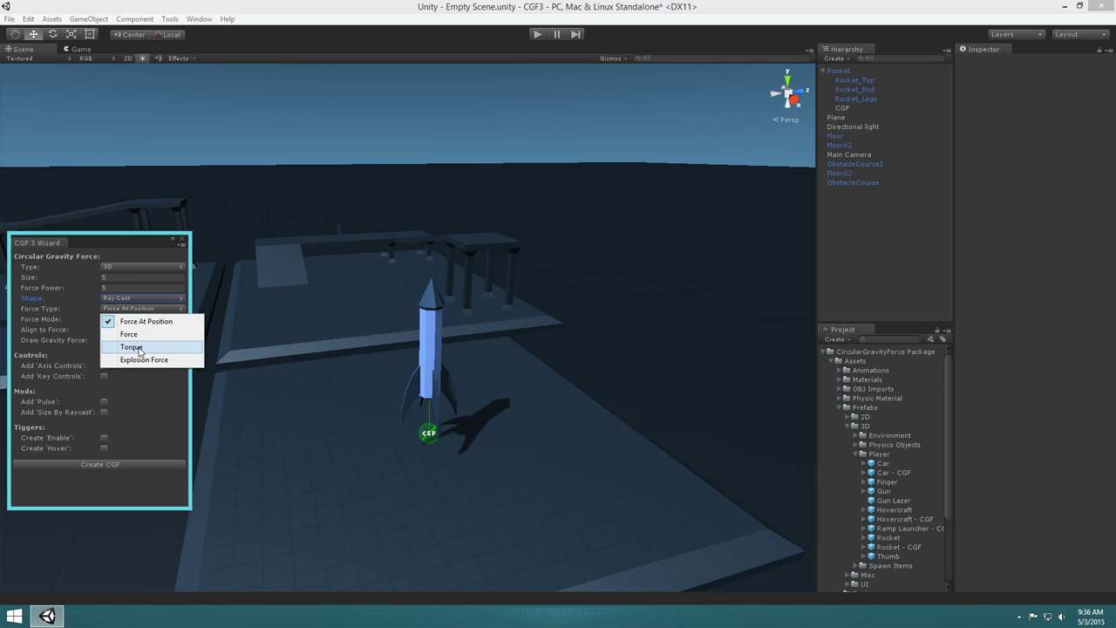
{"action": "left_click", "coordinate": [133, 348]}
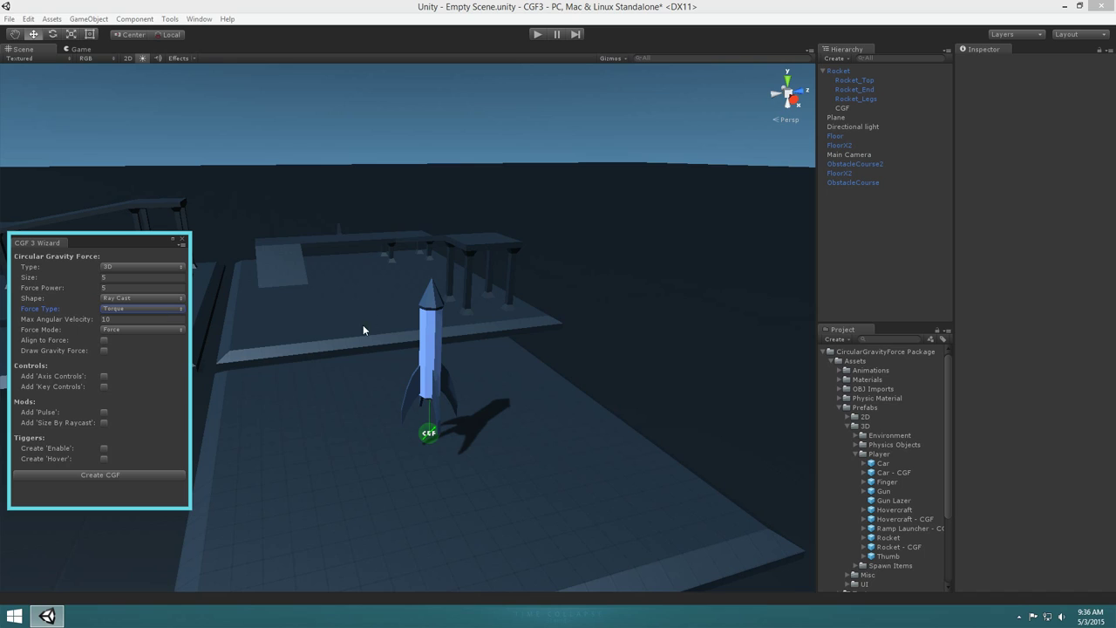
{"action": "left_click", "coordinate": [134, 321]}
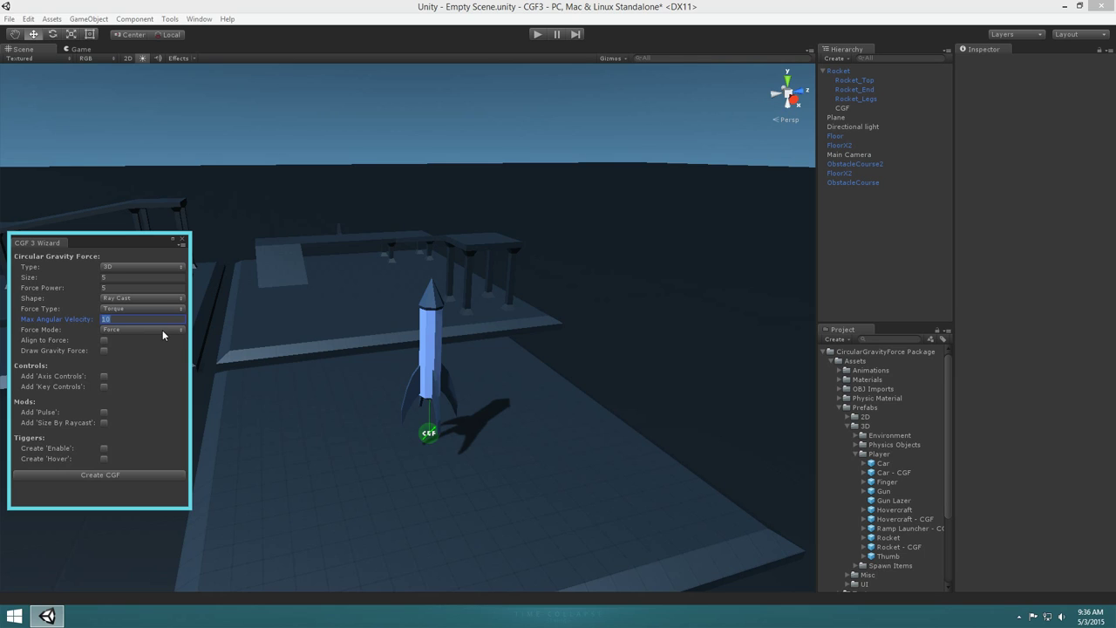
{"action": "left_click", "coordinate": [162, 329]}
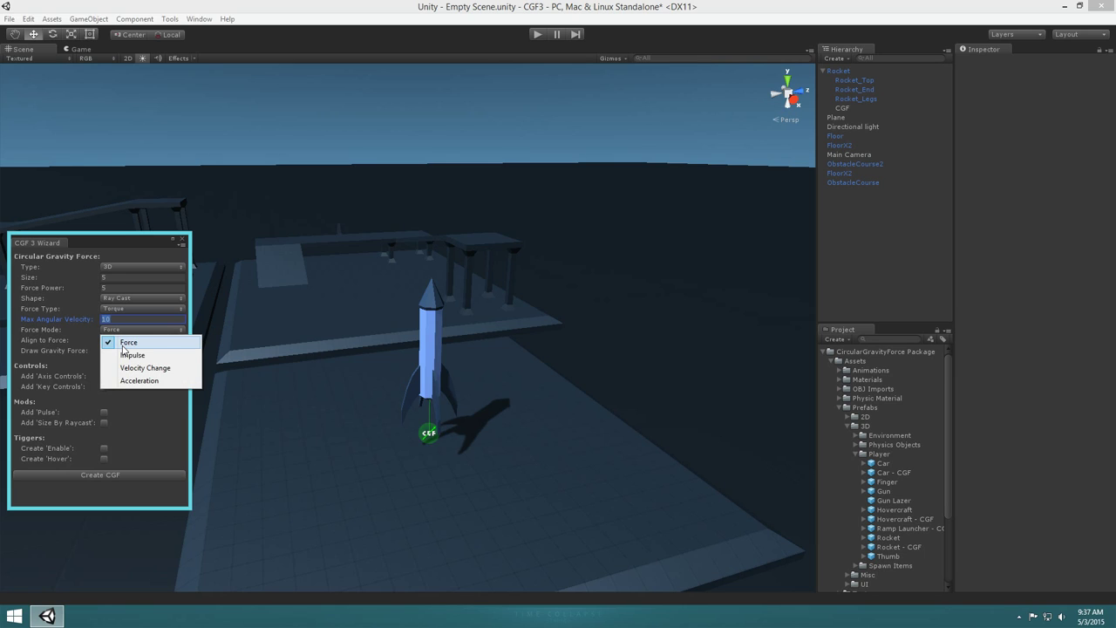
{"action": "left_click", "coordinate": [135, 346]}
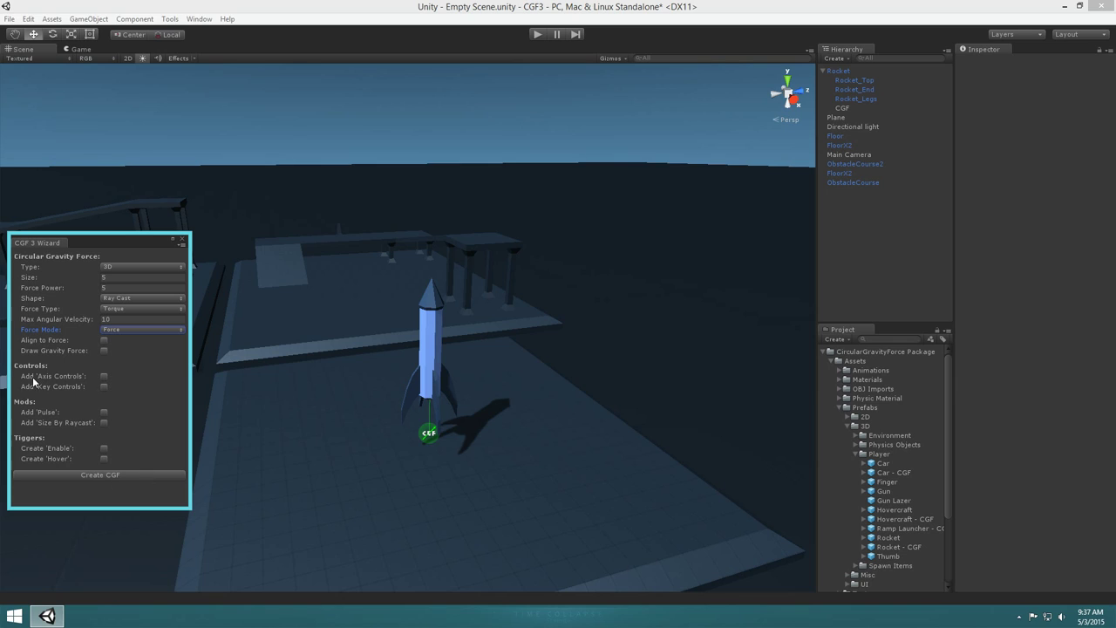
{"action": "left_click", "coordinate": [104, 377]}
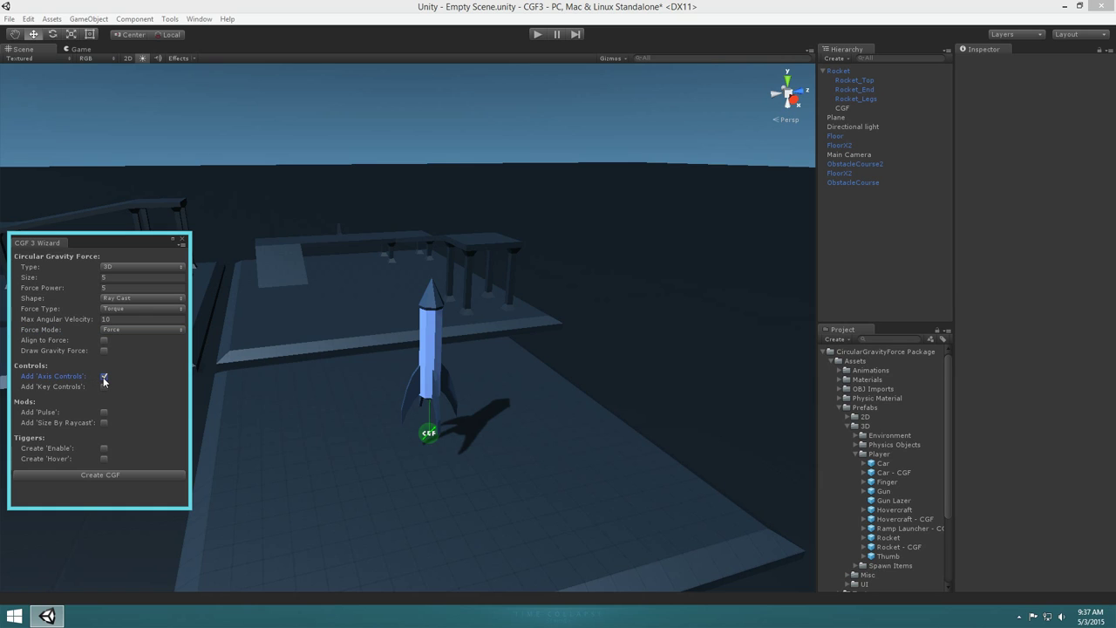
Create the torque CGF, close the wizard, and slide it along Z toward the rocket.
{"action": "left_click", "coordinate": [105, 476]}
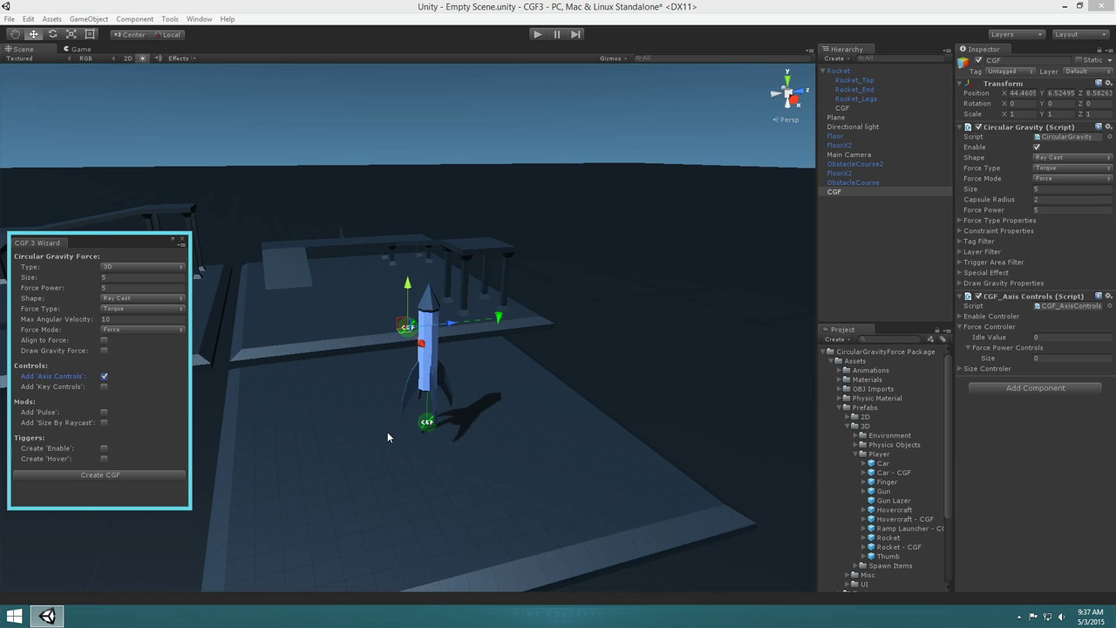
{"action": "left_click", "coordinate": [182, 239]}
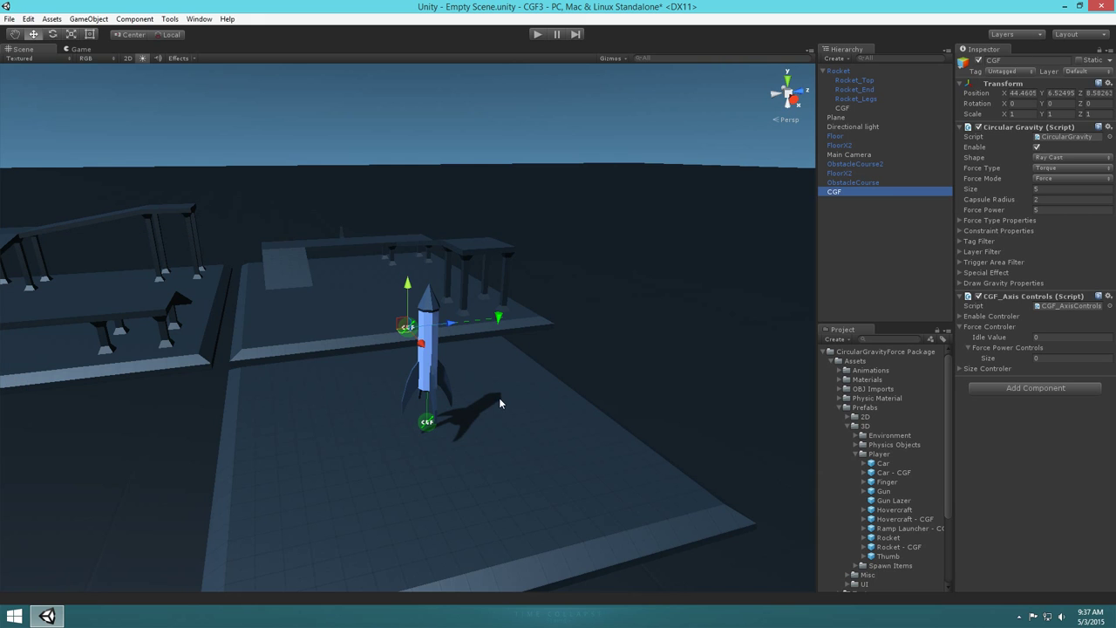
{"action": "scroll", "coordinate": [486, 382], "scroll_direction": "up", "scroll_amount": 8}
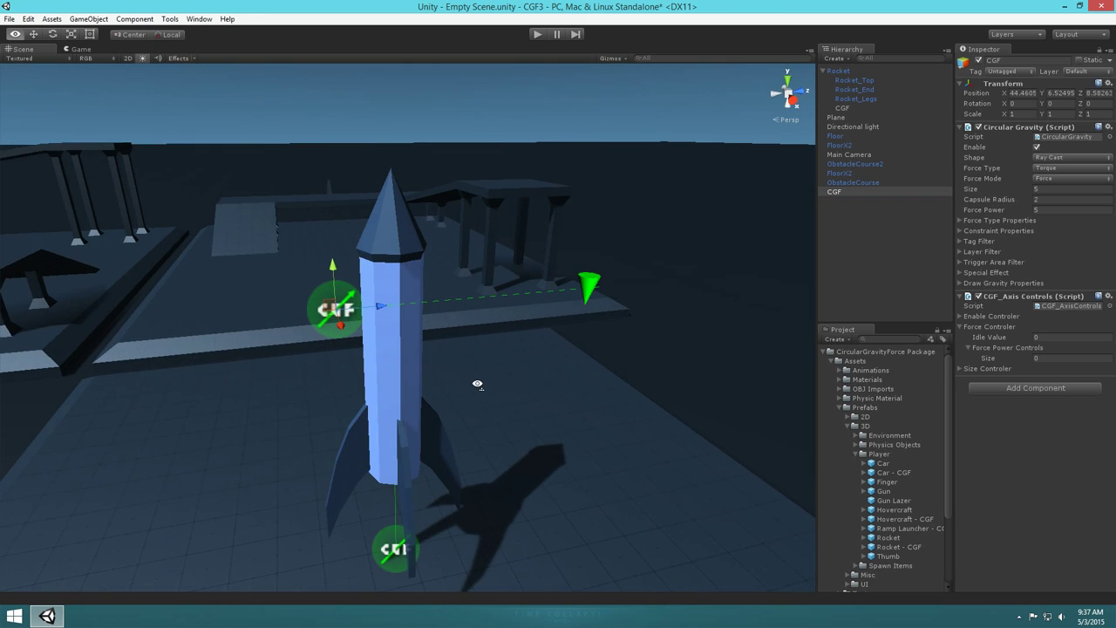
{"action": "mouse_move", "coordinate": [479, 383]}
{"action": "left_mouse_down", "text": "alt"}
{"action": "mouse_move", "coordinate": [475, 371]}
{"action": "mouse_move", "coordinate": [491, 377]}
{"action": "left_mouse_up", "text": "alt"}
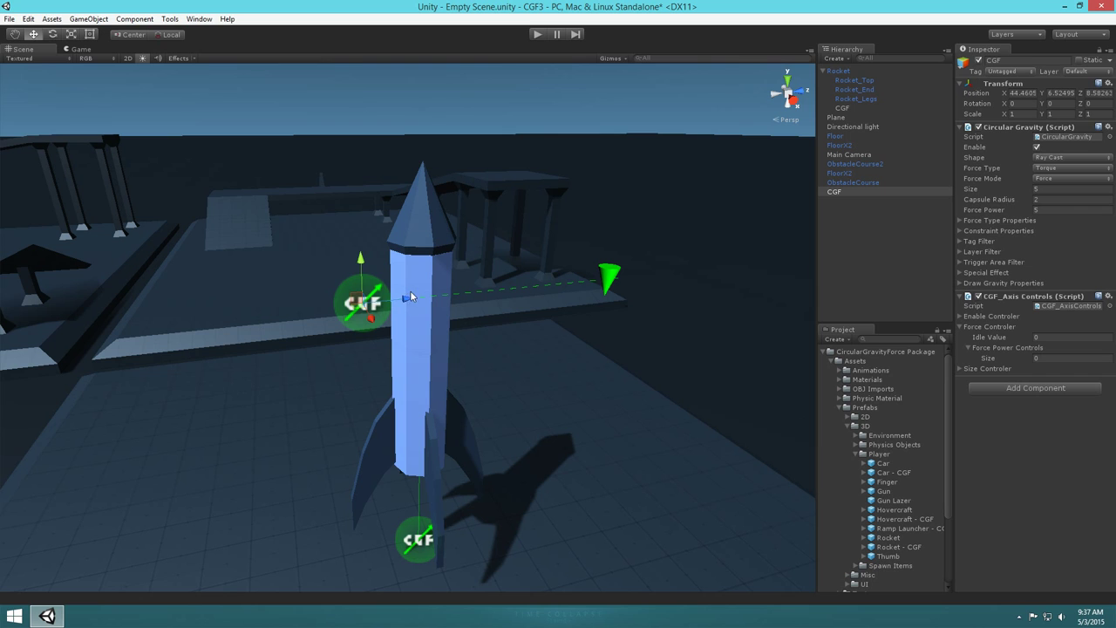
{"action": "left_click_drag", "start_coordinate": [406, 299], "coordinate": [334, 305]}
Using Back and Right views, place the CGF at the rocket's mid-height (X 44.97, Y 5.78, Z 7.33).
{"action": "left_click_drag", "start_coordinate": [422, 352], "coordinate": [529, 378], "text": "alt"}
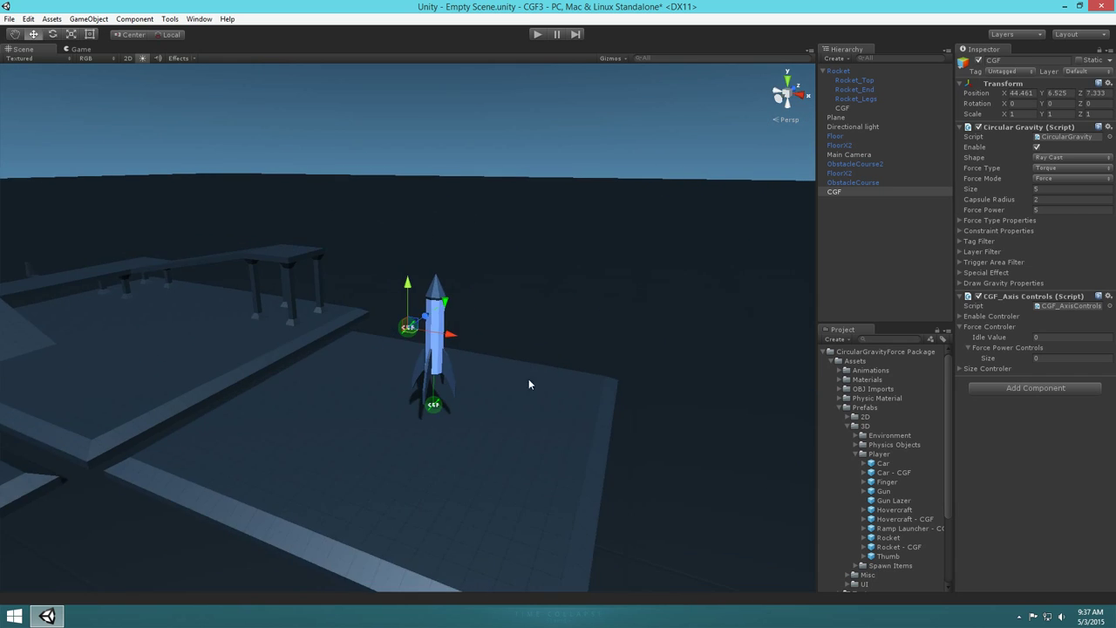
{"action": "right_click_drag", "start_coordinate": [528, 379], "coordinate": [524, 448], "text": "alt"}
{"action": "left_click_drag", "start_coordinate": [445, 332], "coordinate": [681, 238]}
{"action": "left_click", "coordinate": [773, 94]}
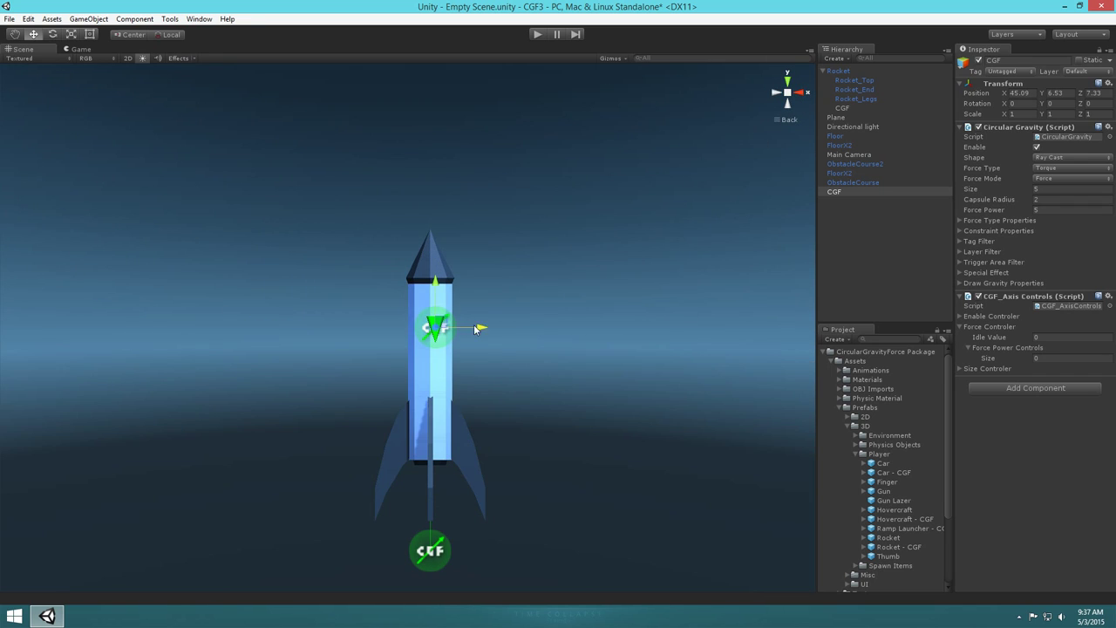
{"action": "left_click_drag", "start_coordinate": [482, 328], "coordinate": [477, 328]}
{"action": "left_click", "coordinate": [805, 92]}
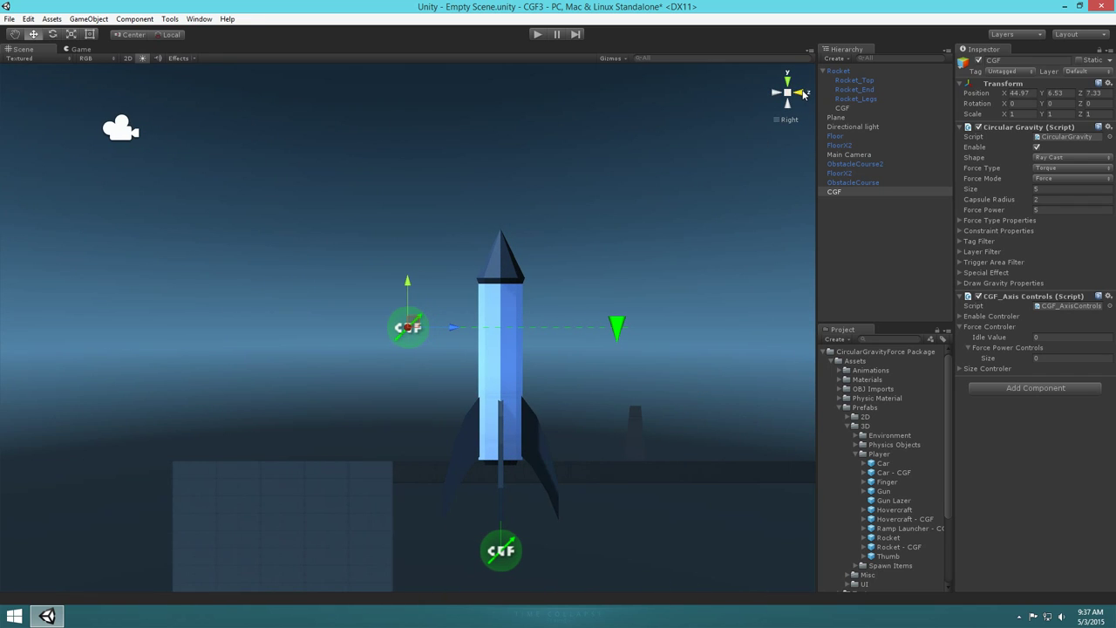
{"action": "left_click_drag", "start_coordinate": [409, 284], "coordinate": [439, 475]}
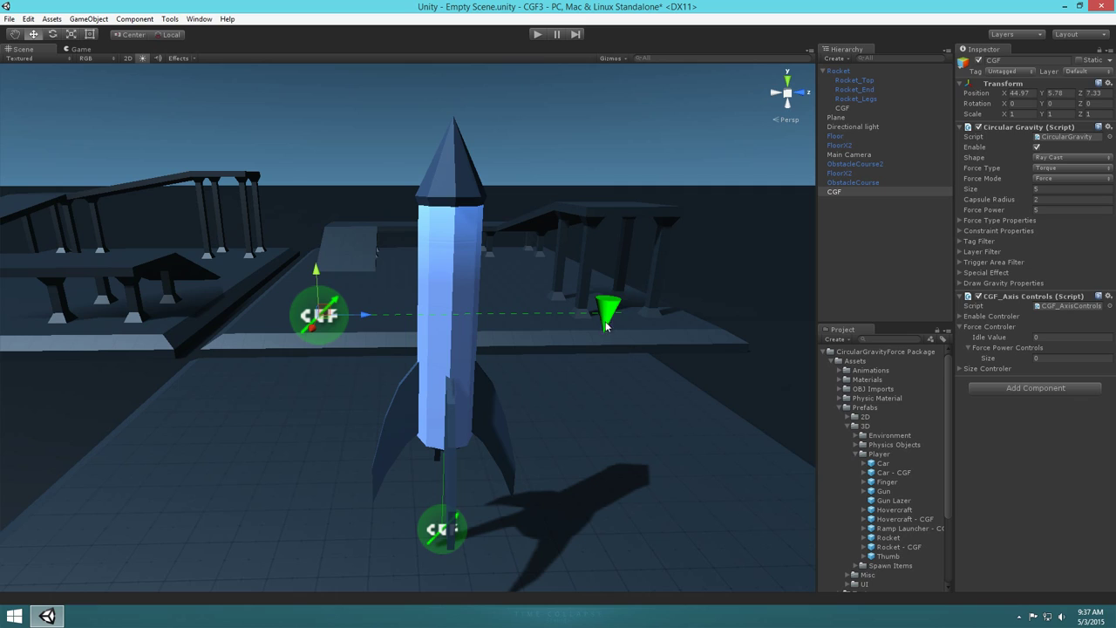
{"action": "left_click", "coordinate": [1067, 209]}
{"action": "type", "text": "-5"}
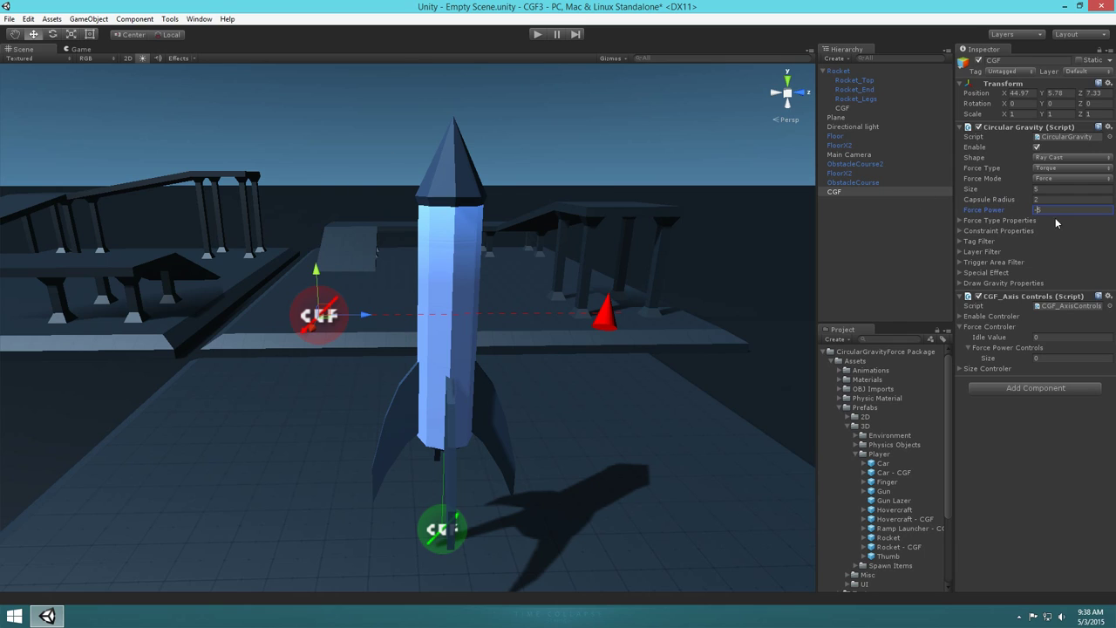
{"action": "type", "text": "5"}
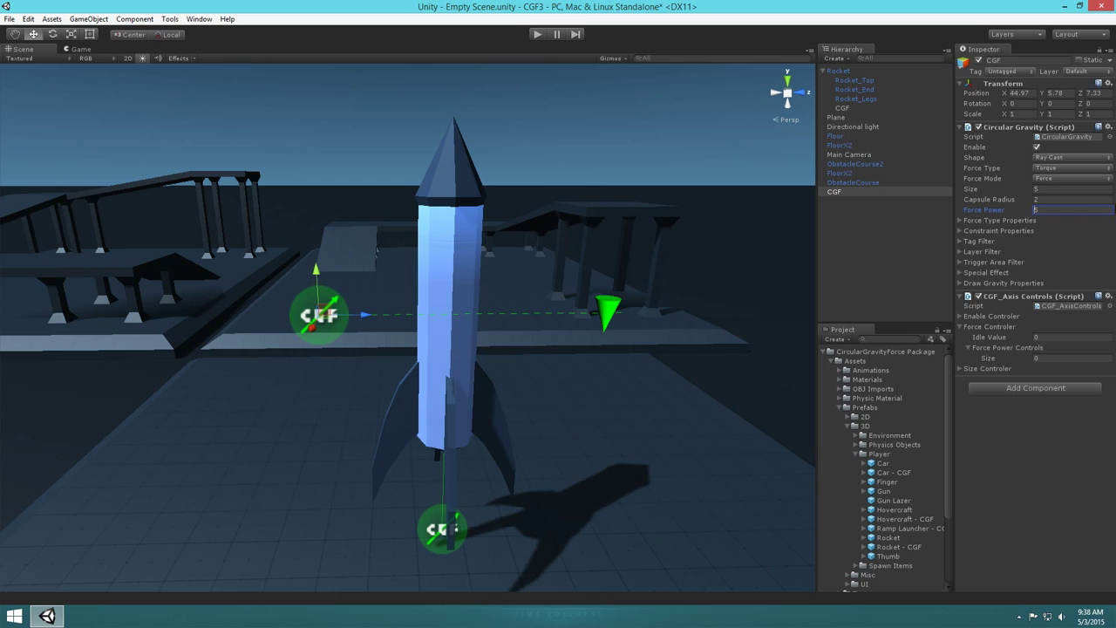
{"action": "type", "text": "-"}
{"action": "key", "text": "BackSpace"}
Set the CGF_Axis Controls Force Power Controls size to 1.
{"action": "left_click", "coordinate": [1048, 337]}
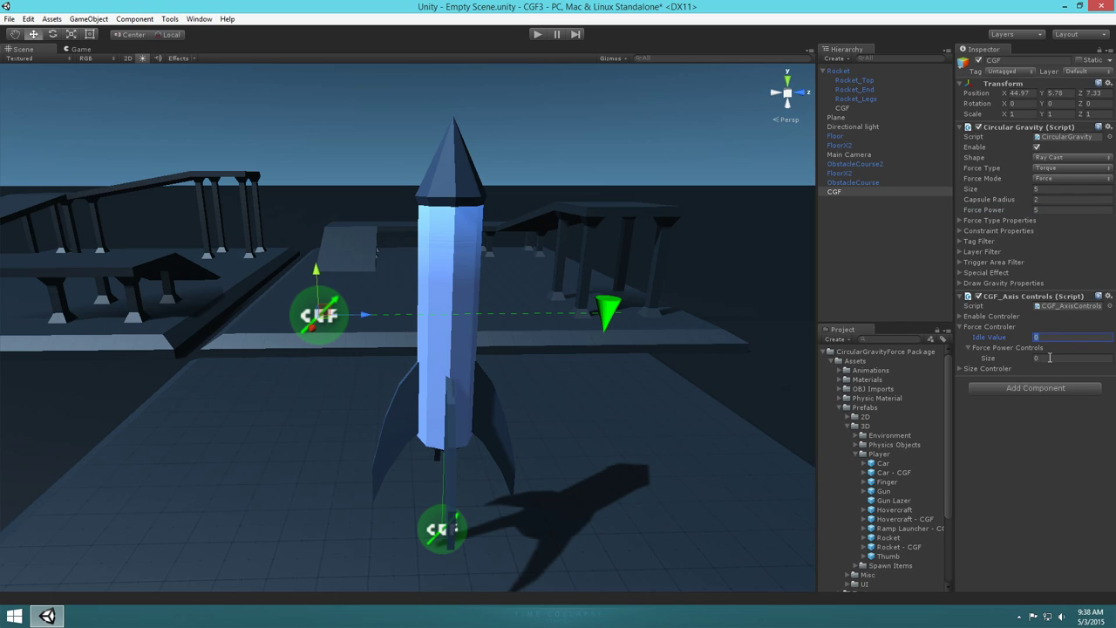
{"action": "left_click", "coordinate": [1049, 357]}
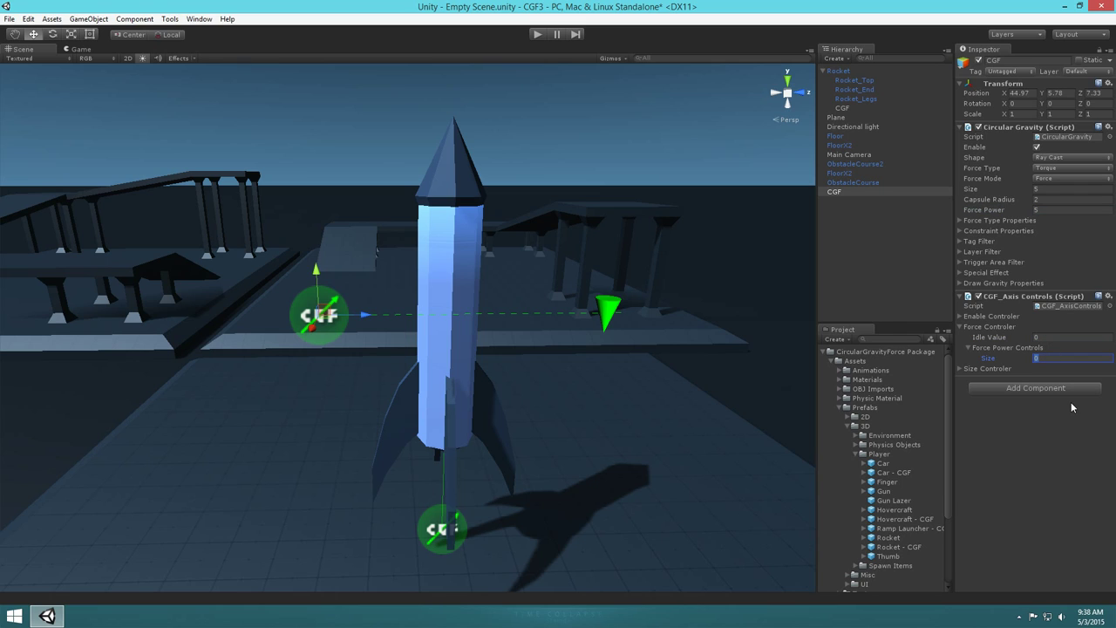
{"action": "key", "text": "Return"}
Set the element's Button Name to Horizontal and Press Value to 5, then start Play.
{"action": "left_click", "coordinate": [1061, 390]}
{"action": "left_click", "coordinate": [1061, 378]}
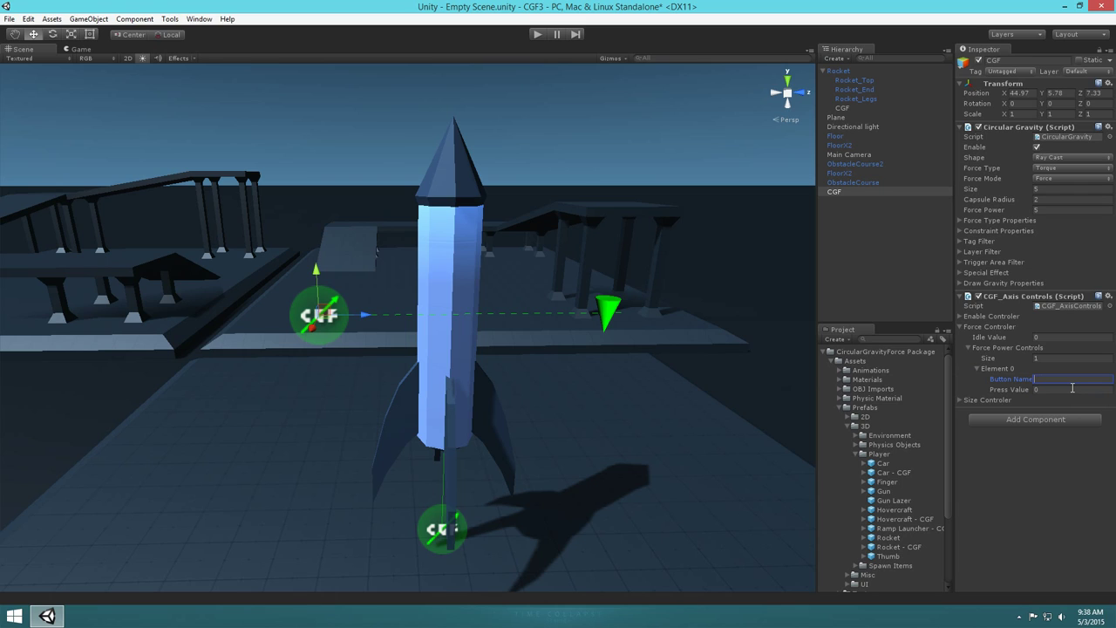
{"action": "type", "text": "Horizontal"}
{"action": "left_click", "coordinate": [1085, 390]}
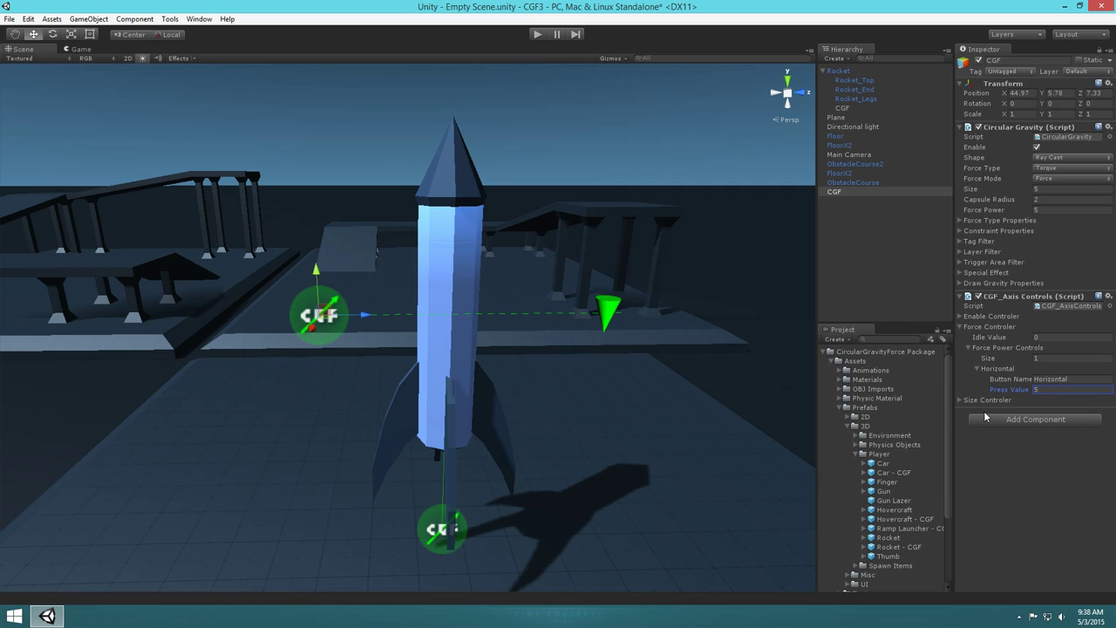
{"action": "left_click", "coordinate": [537, 34]}
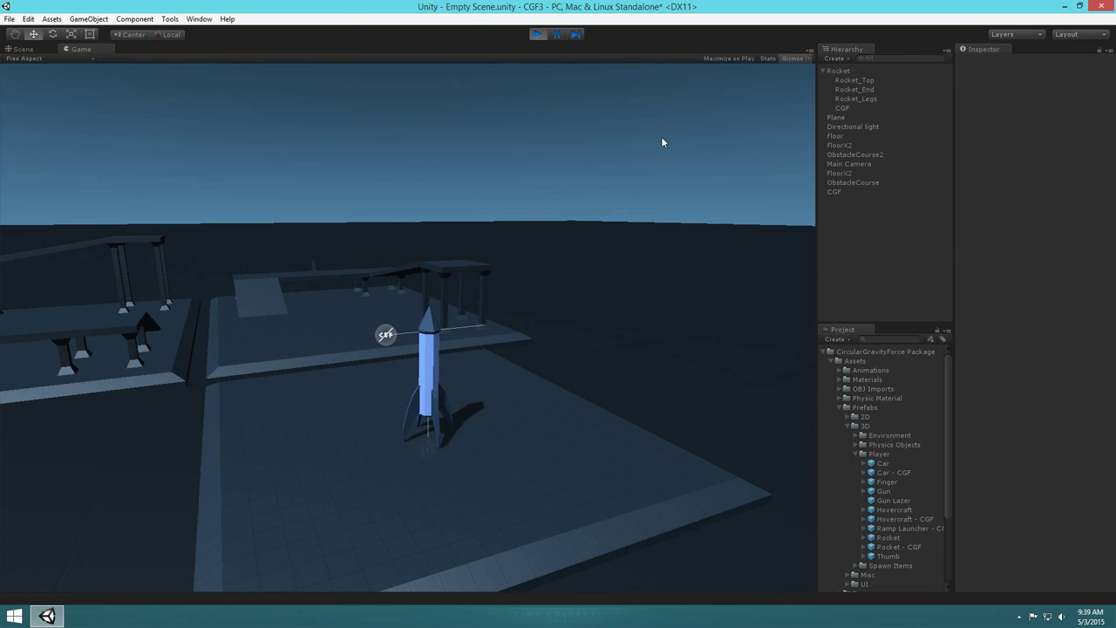
Stop the play test and select the CGF in the Hierarchy.
{"action": "key", "text": "ctrl+p"}
{"action": "left_click", "coordinate": [836, 193]}
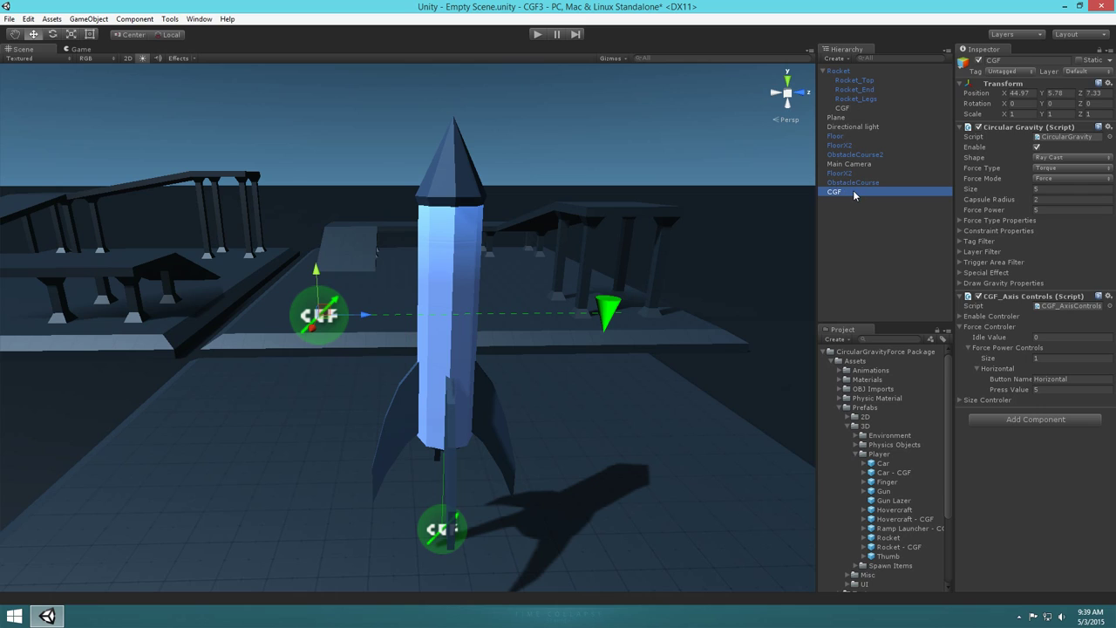
Rename the CGF to 'CGF - Torque' and parent it under Rocket.
{"action": "left_click", "coordinate": [855, 194]}
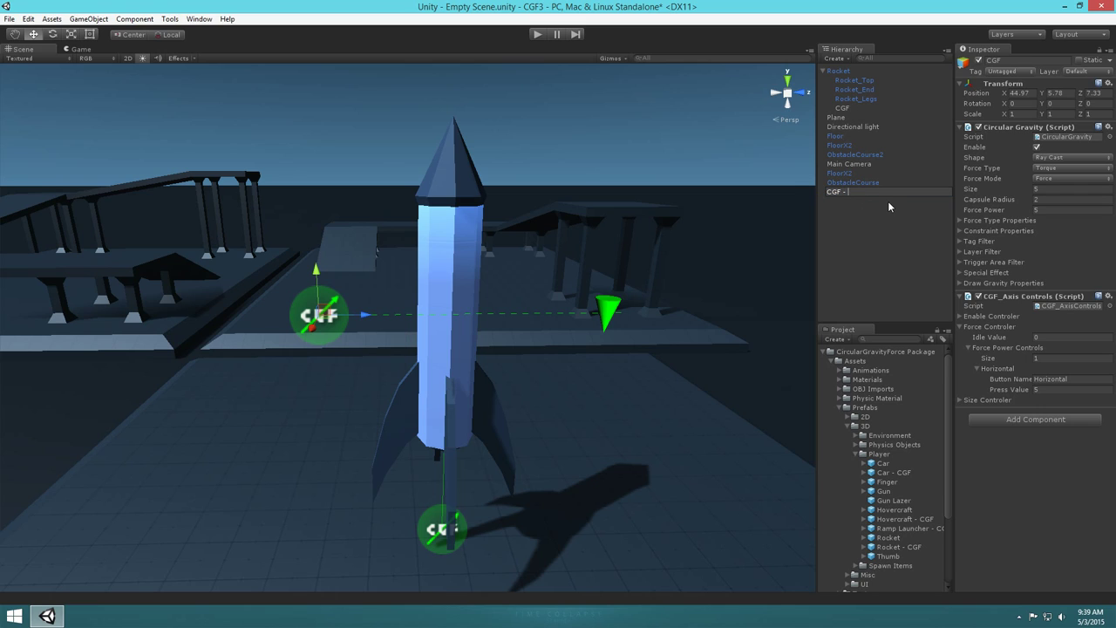
{"action": "type", "text": "- Torque"}
{"action": "key", "text": "Return"}
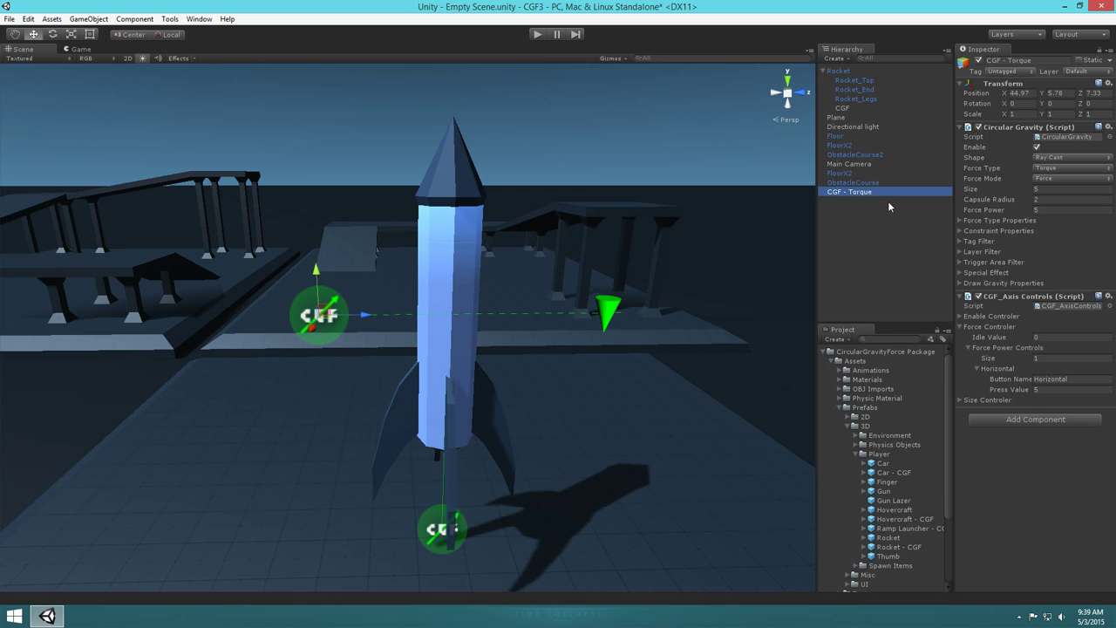
{"action": "left_click_drag", "start_coordinate": [861, 194], "coordinate": [851, 102]}
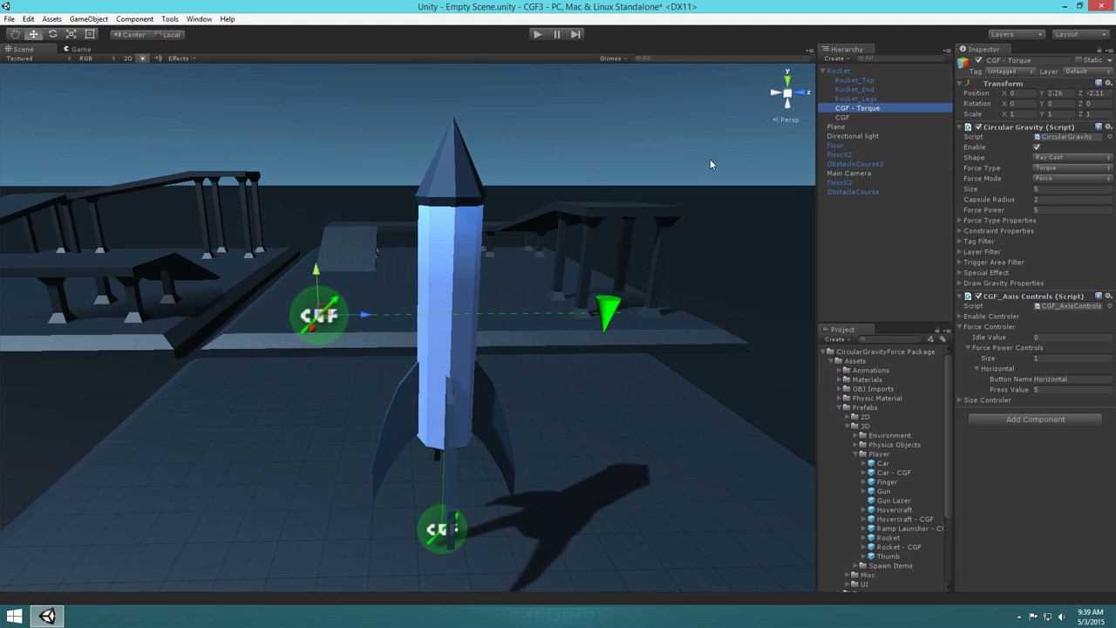
{"action": "left_click", "coordinate": [907, 275]}
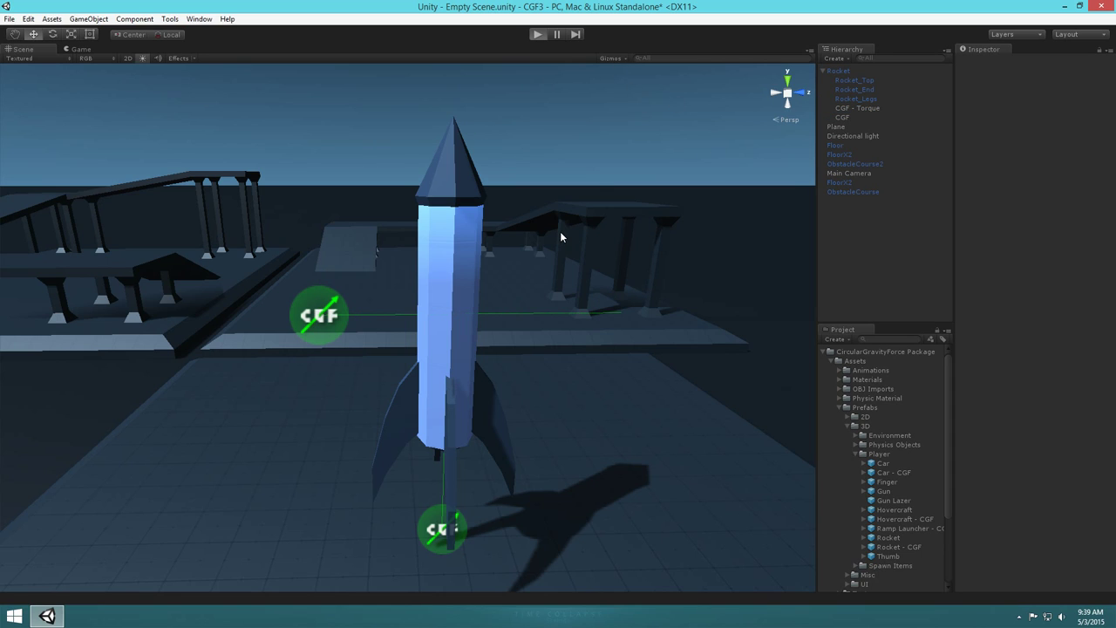
{"action": "key", "text": "ctrl+p"}
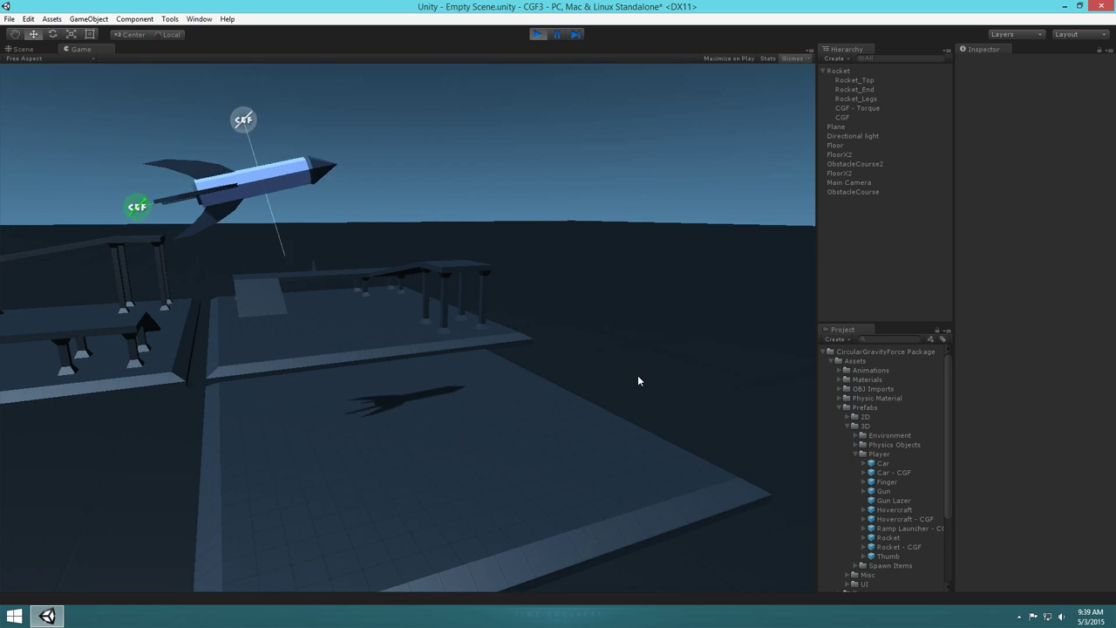
{"action": "left_click", "coordinate": [536, 34]}
{"action": "left_click_drag", "start_coordinate": [577, 206], "coordinate": [599, 292], "text": "alt"}
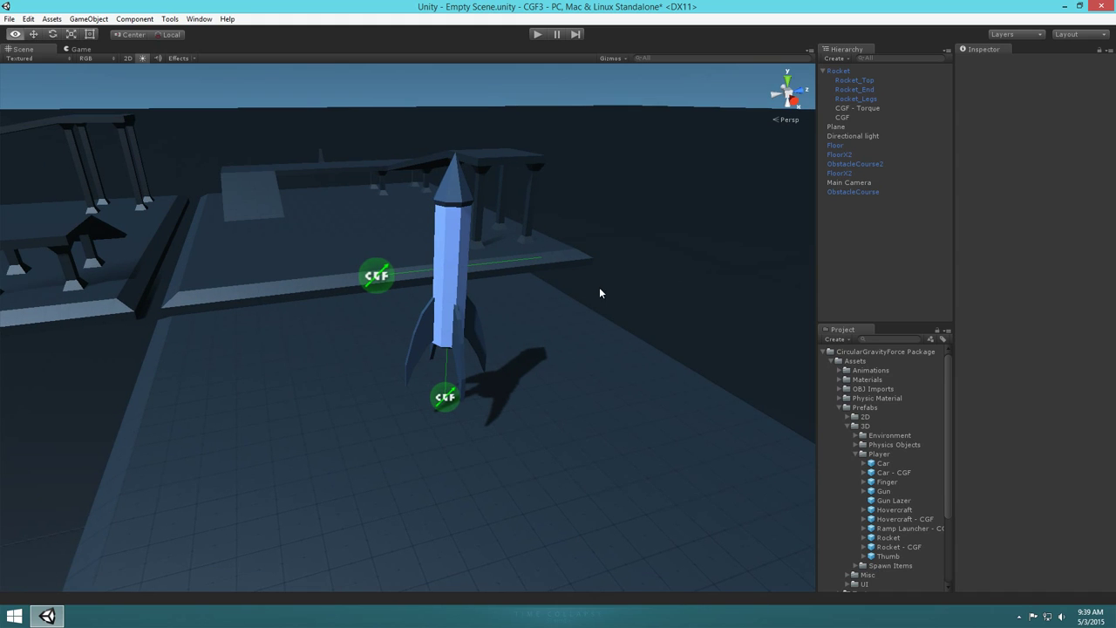
Duplicate CGF - Torque, move the copy beside the rocket's base, and rotate it -90° on Y.
{"action": "left_click", "coordinate": [375, 277]}
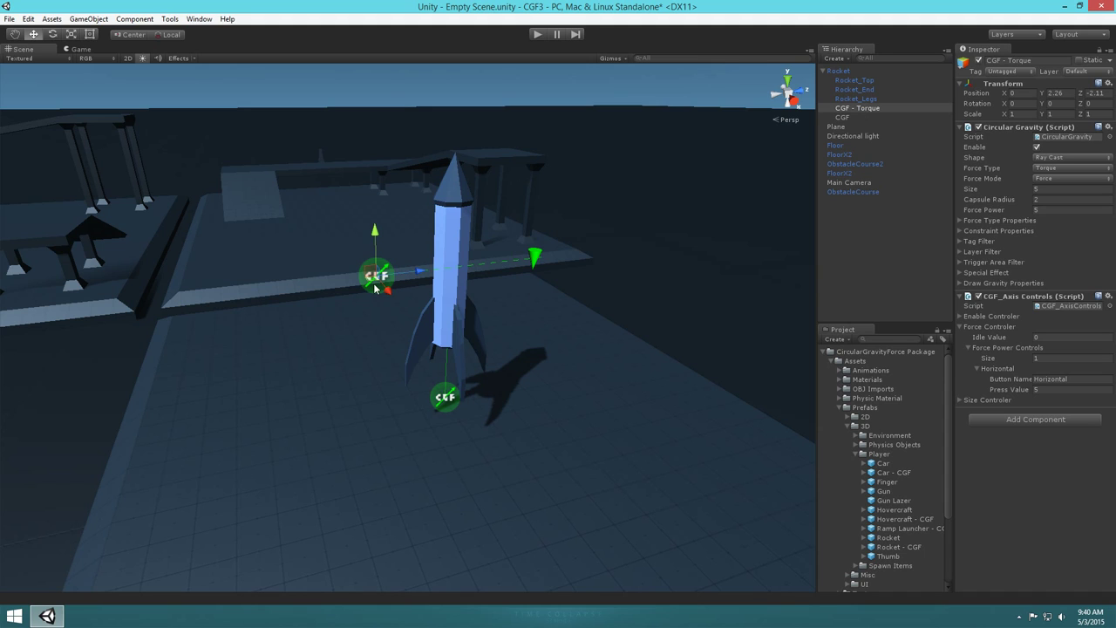
{"action": "key", "text": "ctrl+d"}
{"action": "right_click_drag", "start_coordinate": [505, 310], "coordinate": [364, 338]}
{"action": "left_click_drag", "start_coordinate": [347, 334], "coordinate": [488, 434]}
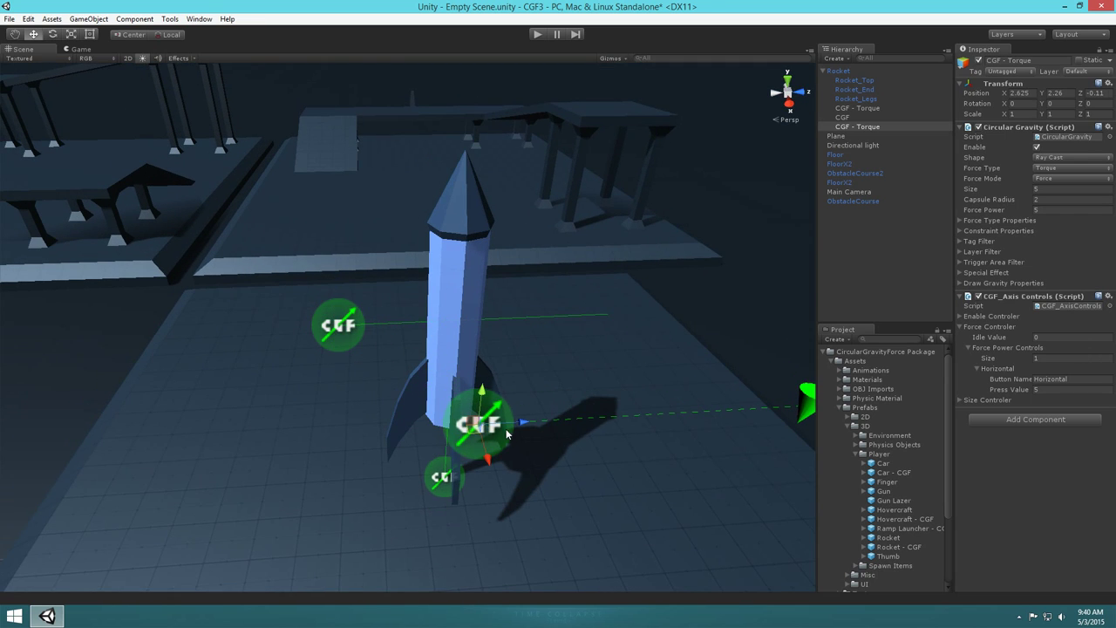
{"action": "key", "text": "e"}
{"action": "left_click_drag", "start_coordinate": [534, 465], "coordinate": [651, 459]}
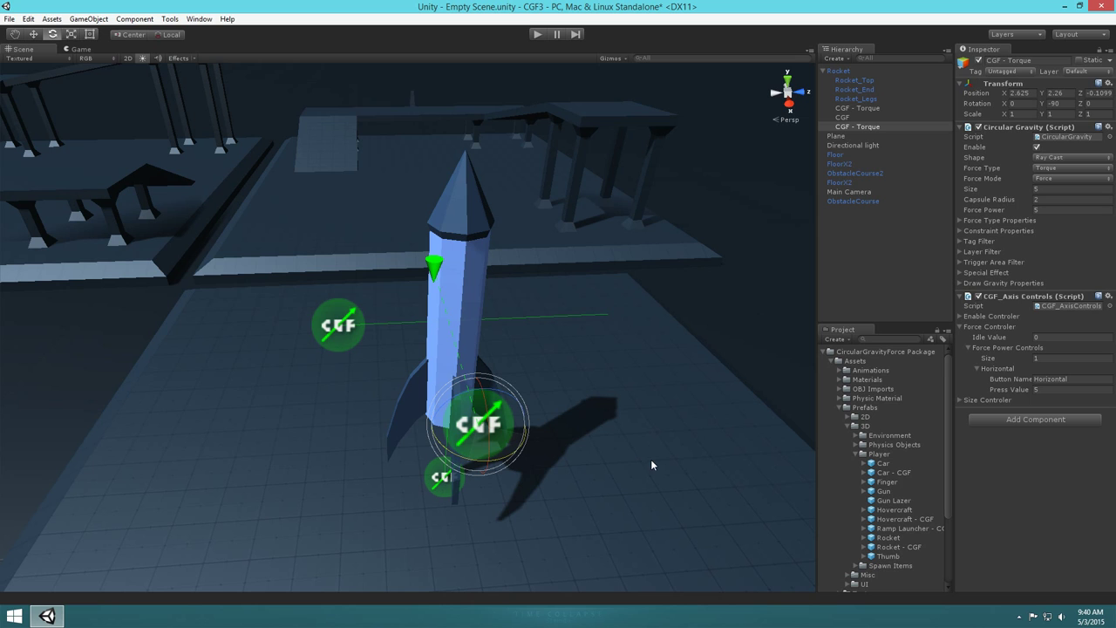
Align the copy with the rocket using side views, ending at X 2.63, Y 2.26, Z 0.02.
{"action": "left_click", "coordinate": [773, 94]}
{"action": "left_click", "coordinate": [801, 96]}
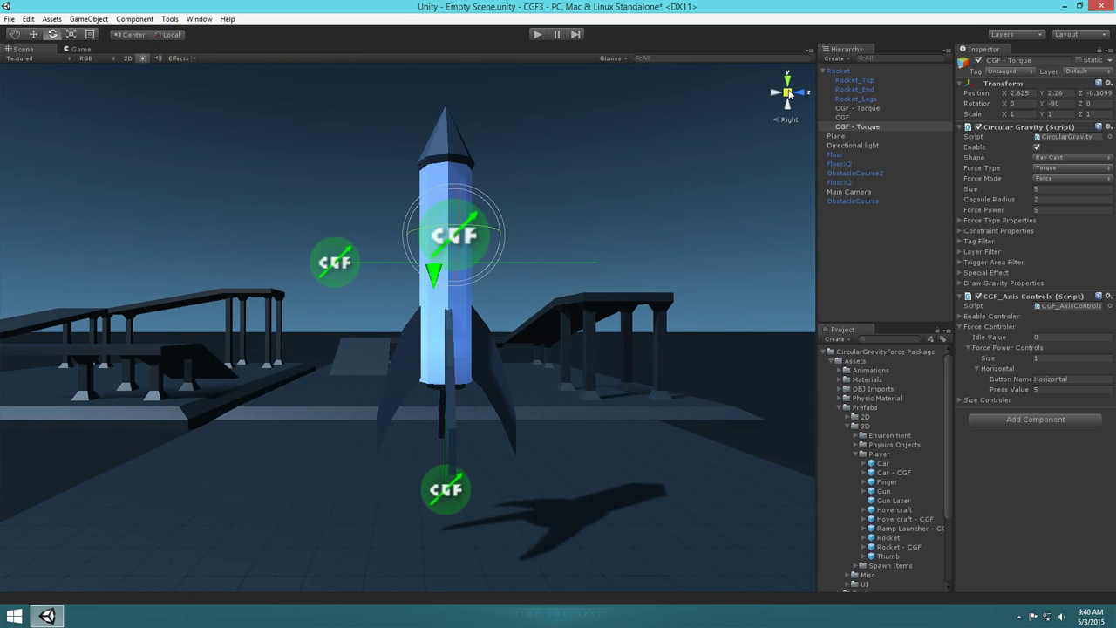
{"action": "left_click", "coordinate": [789, 93]}
{"action": "key", "text": "w"}
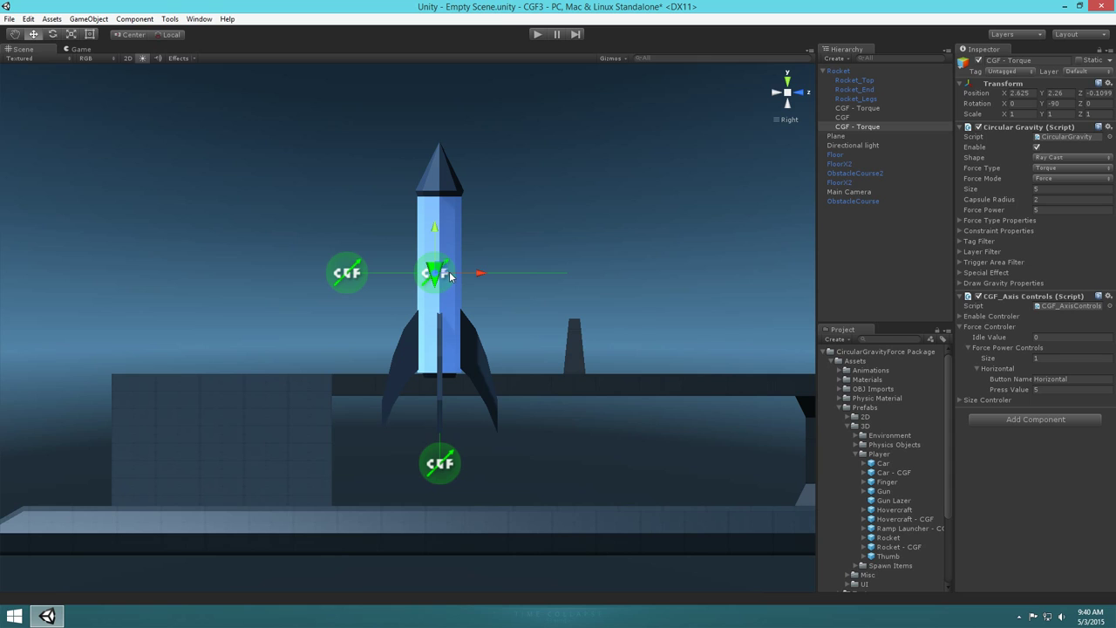
{"action": "left_click_drag", "start_coordinate": [486, 274], "coordinate": [494, 275]}
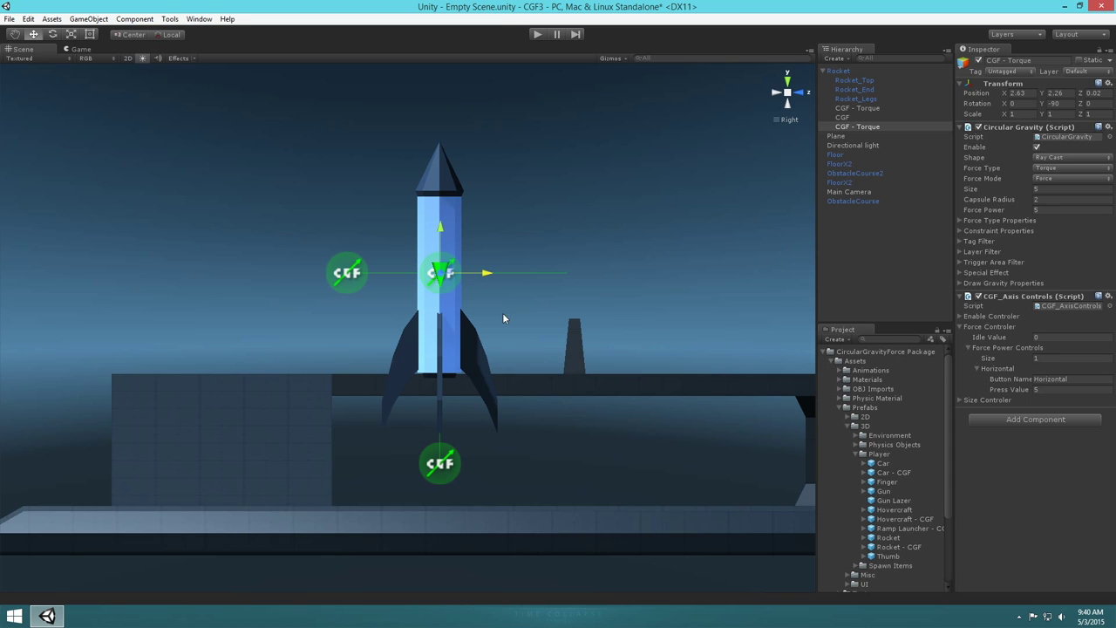
{"action": "left_click", "coordinate": [774, 94]}
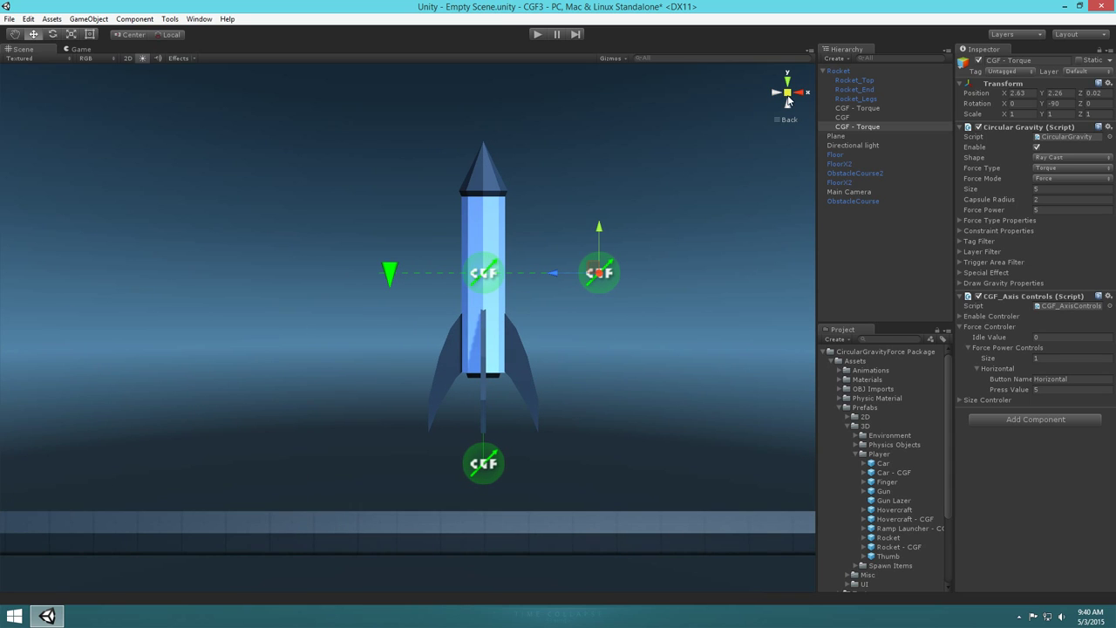
{"action": "left_click_drag", "start_coordinate": [788, 102], "coordinate": [324, 445], "text": "alt"}
{"action": "scroll", "coordinate": [324, 446], "scroll_direction": "down", "scroll_amount": 5, "text": "alt"}
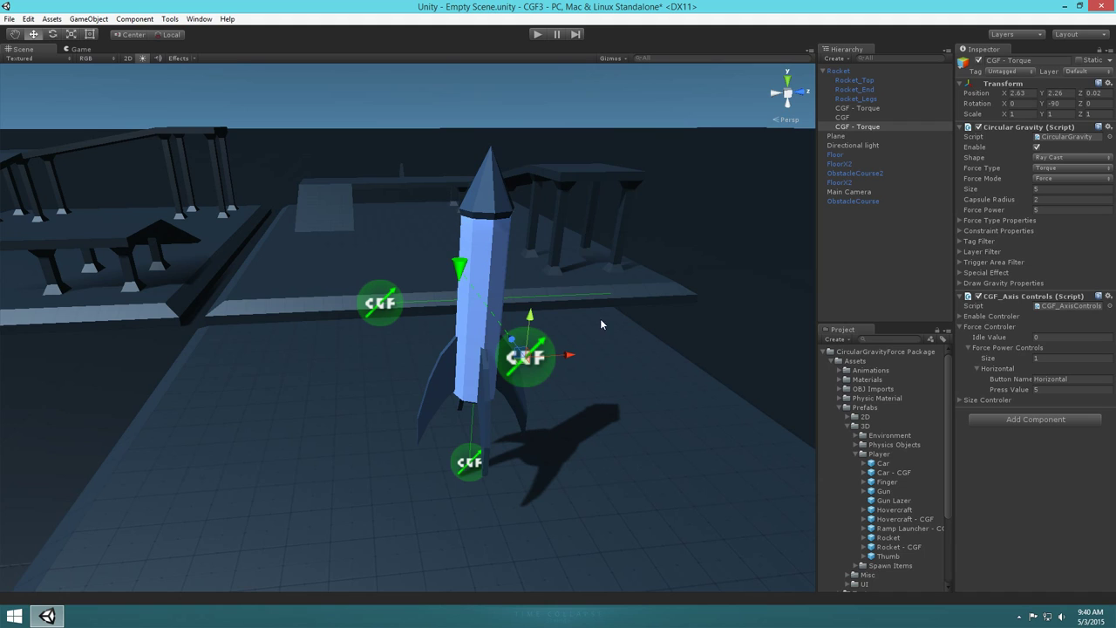
{"action": "left_click", "coordinate": [824, 223]}
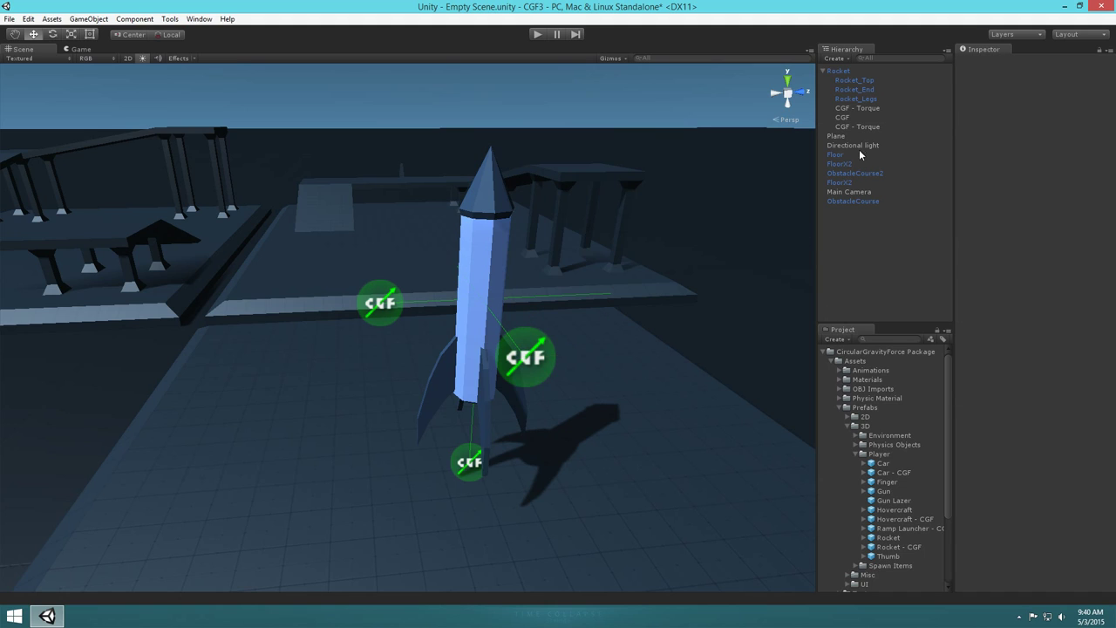
Change the second CGF - Torque's Button Name to Vertical and start a play test.
{"action": "left_click", "coordinate": [860, 128]}
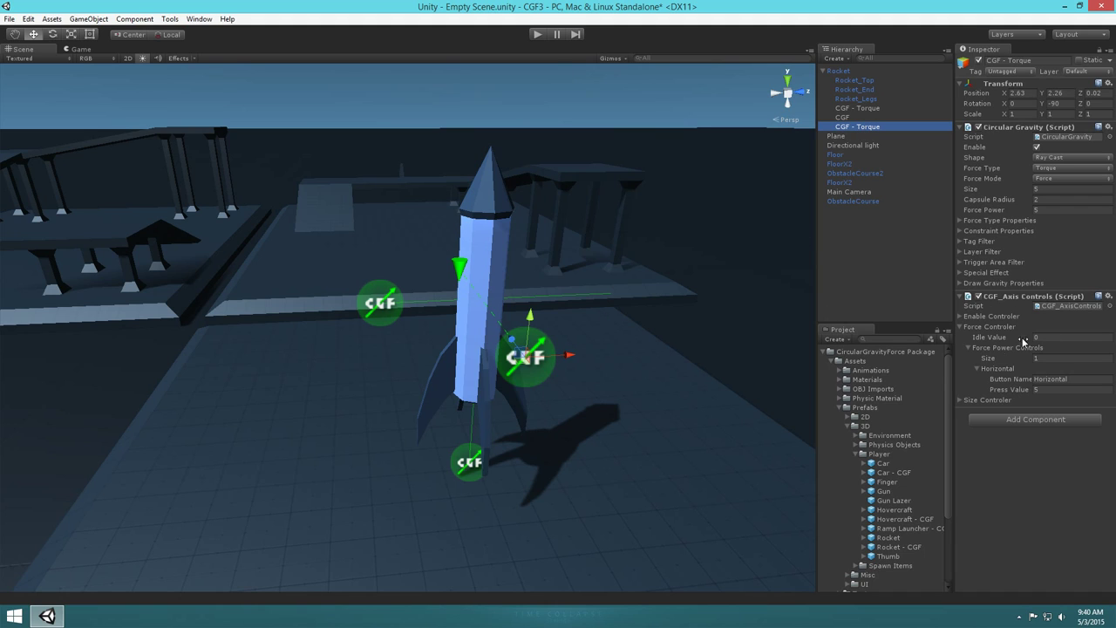
{"action": "left_click", "coordinate": [1073, 380]}
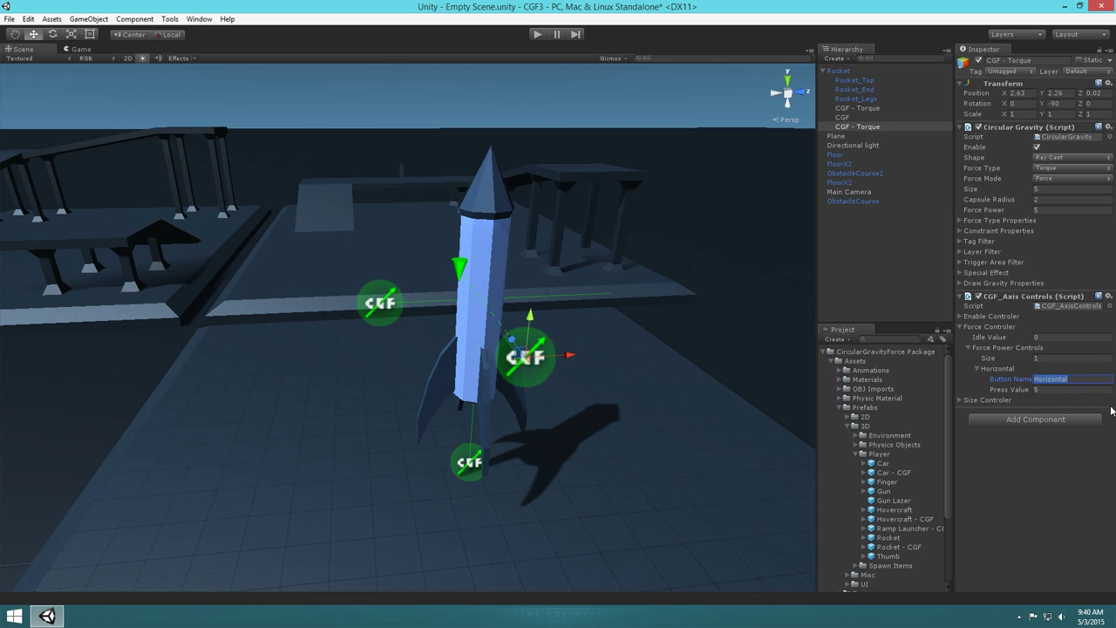
{"action": "key", "text": "BackSpace"}
{"action": "type", "text": "Vertical"}
{"action": "left_click", "coordinate": [537, 34]}
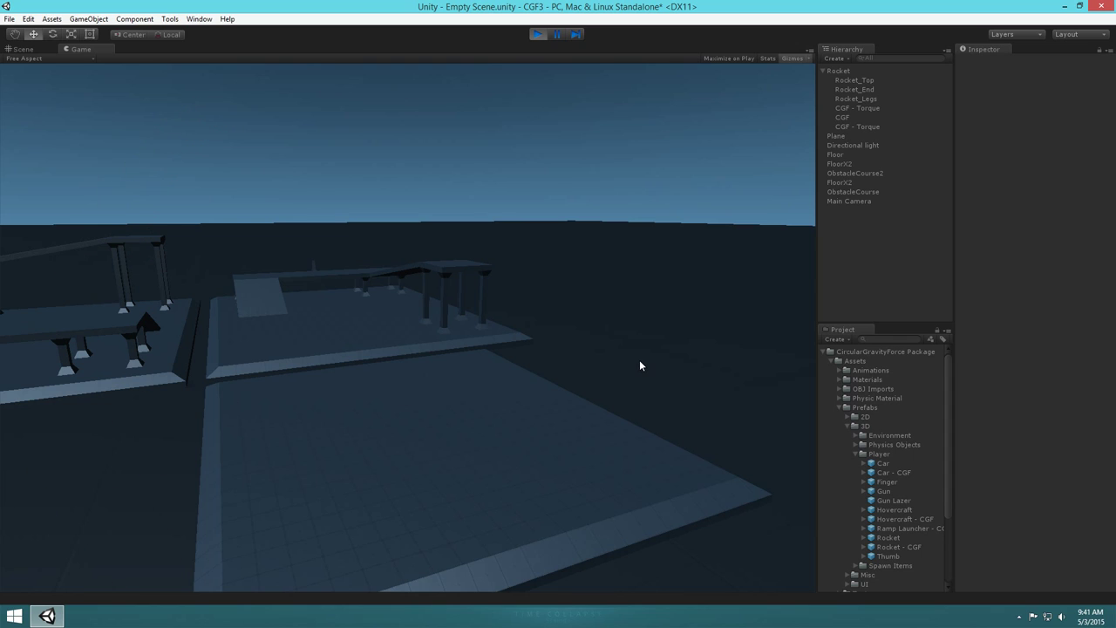
Stop the play test after watching the rocket fly in the Game view.
{"action": "left_click", "coordinate": [536, 36]}
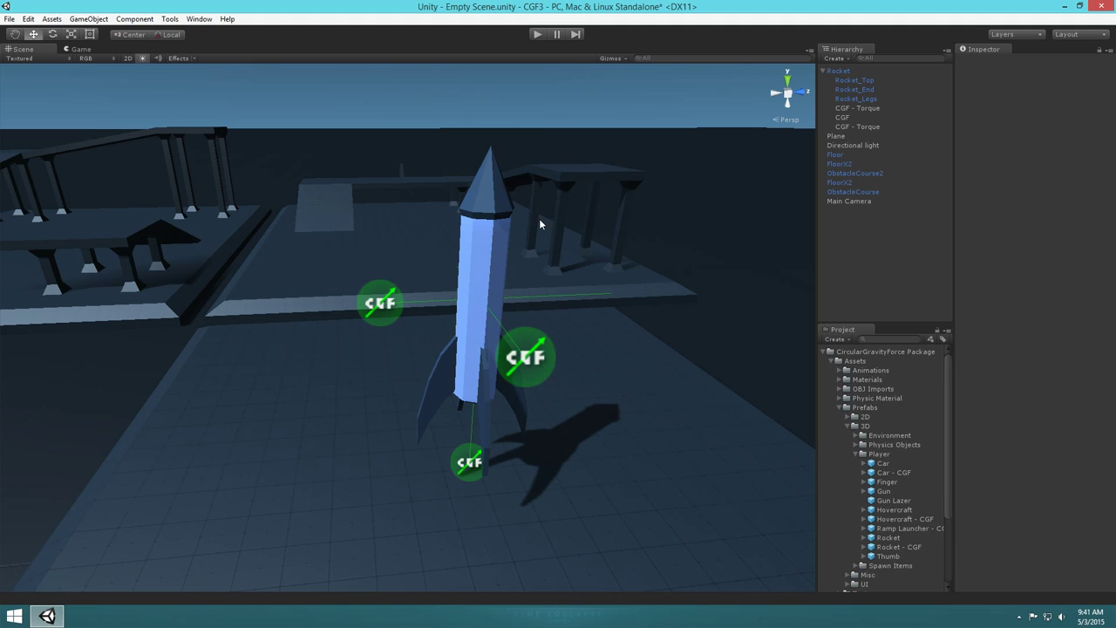